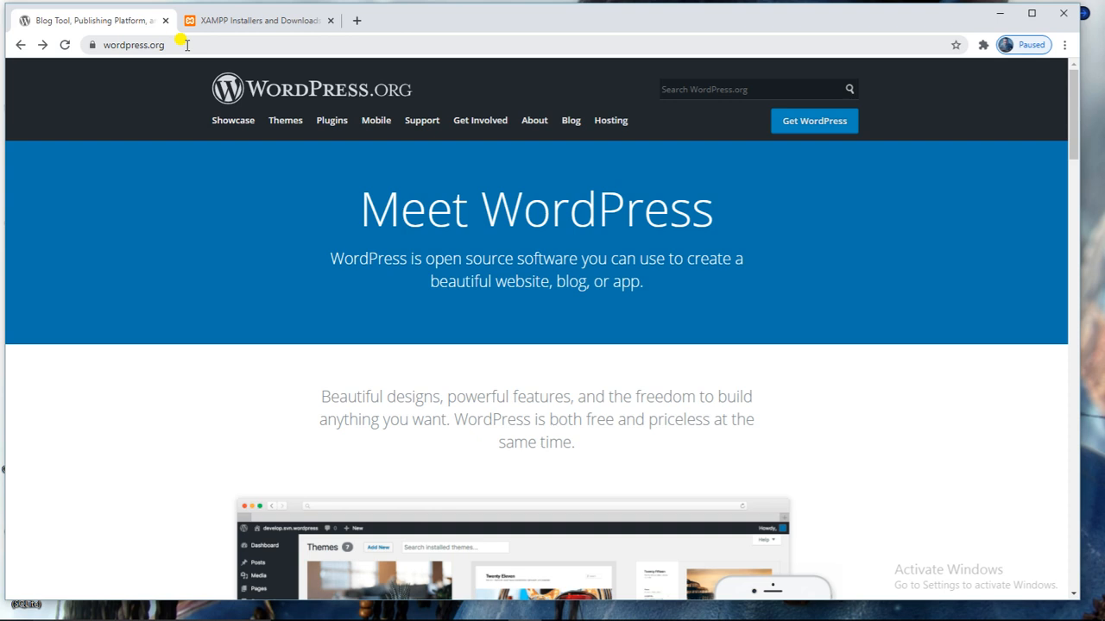
Reveal the full wordpress.org address in the address bar.
{"action": "left_click", "coordinate": [186, 45]}
Go to the Get WordPress download page on wordpress.org.
{"action": "left_click", "coordinate": [192, 45]}
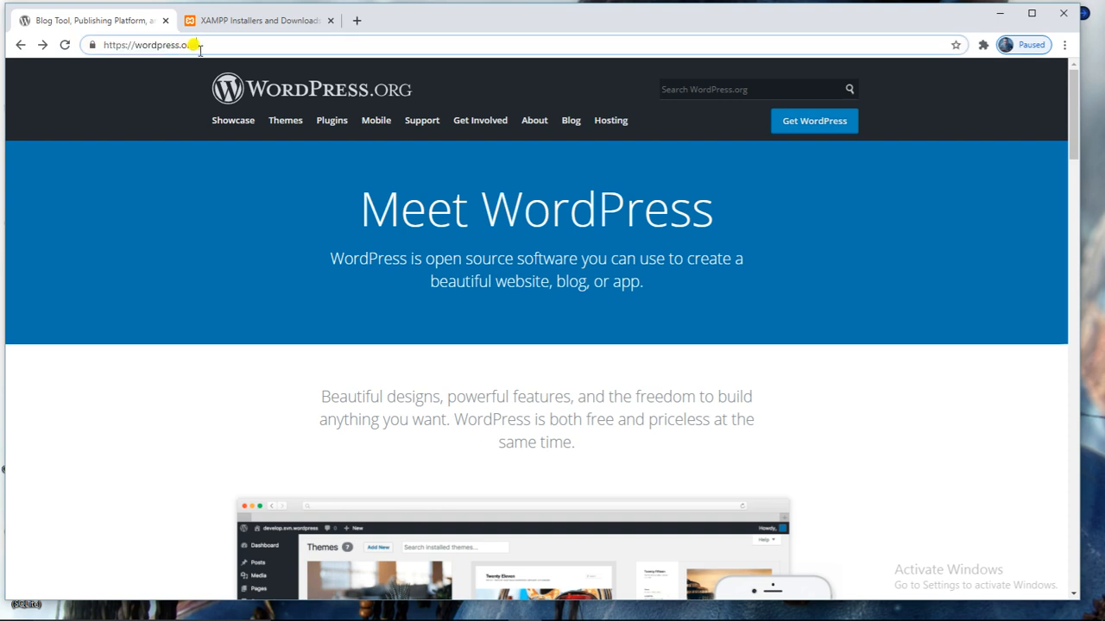
{"action": "scroll", "coordinate": [434, 207], "scroll_direction": "down", "scroll_amount": 3}
{"action": "scroll", "coordinate": [434, 207], "scroll_direction": "up", "scroll_amount": 3}
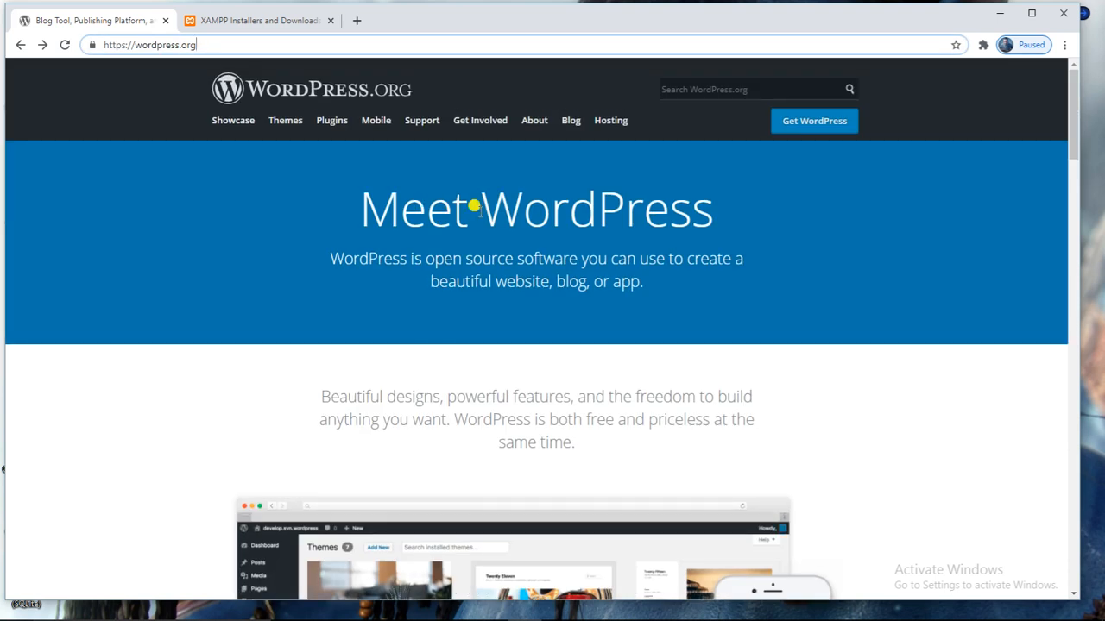
{"action": "left_click", "coordinate": [807, 127]}
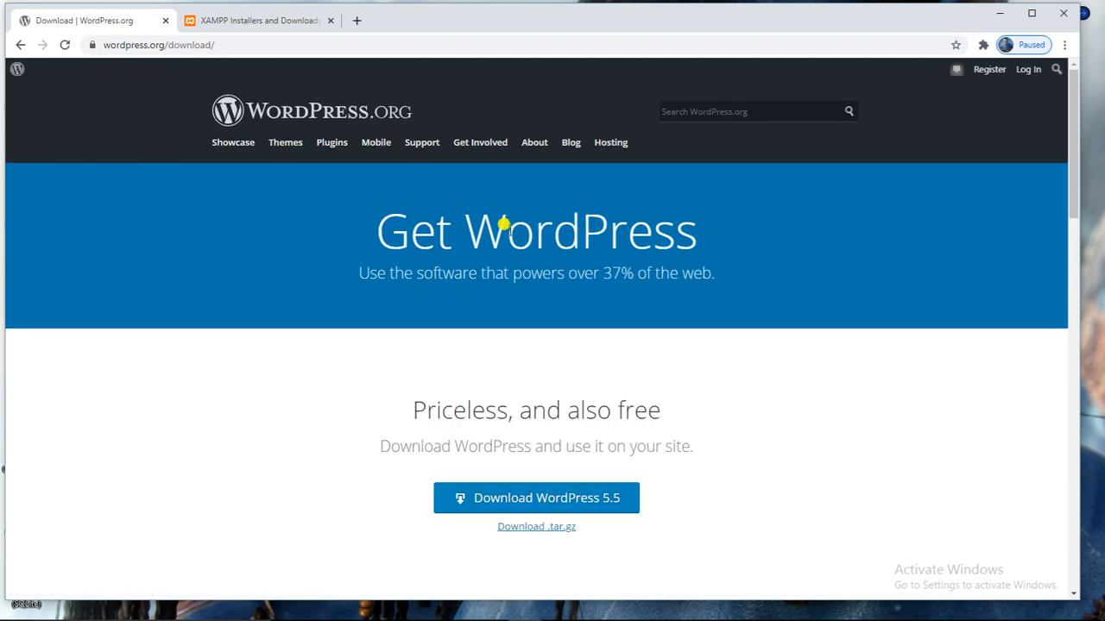
Start the WordPress 5.5 download, then cancel the Save As prompt.
{"action": "scroll", "coordinate": [518, 279], "scroll_direction": "down", "scroll_amount": 3}
{"action": "scroll", "coordinate": [532, 236], "scroll_direction": "up", "scroll_amount": 1}
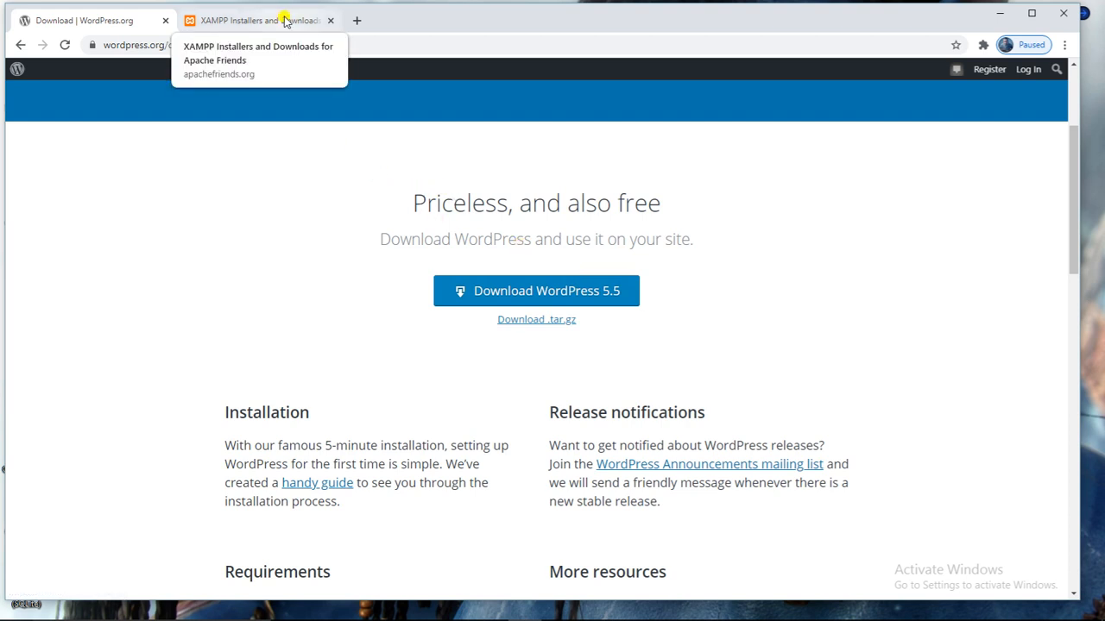
{"action": "scroll", "coordinate": [495, 284], "scroll_direction": "down", "scroll_amount": 2}
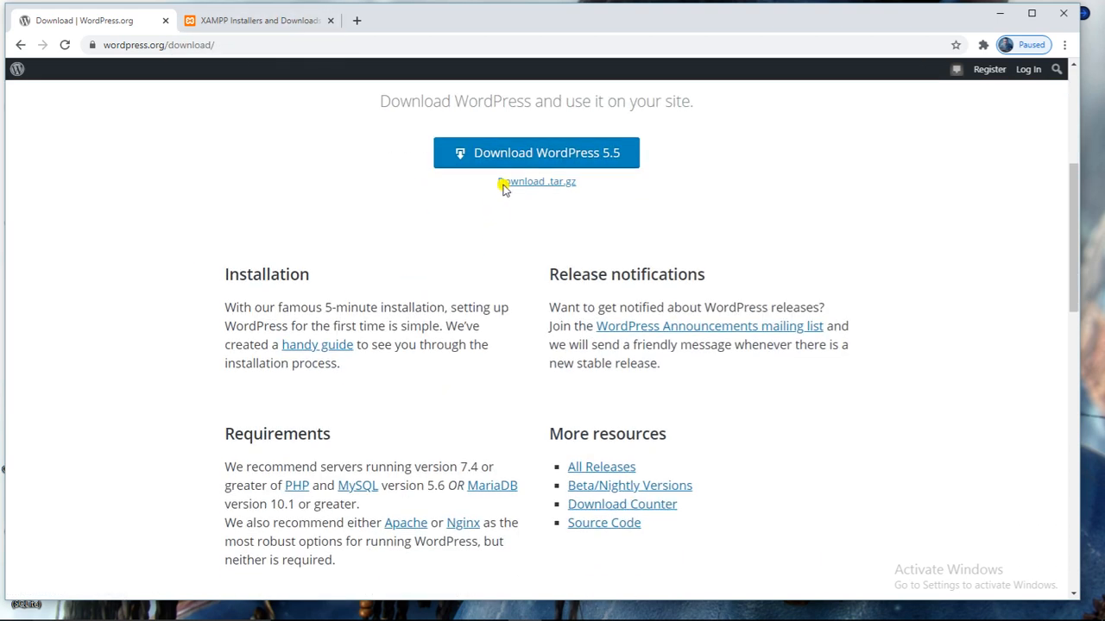
{"action": "left_click", "coordinate": [514, 169]}
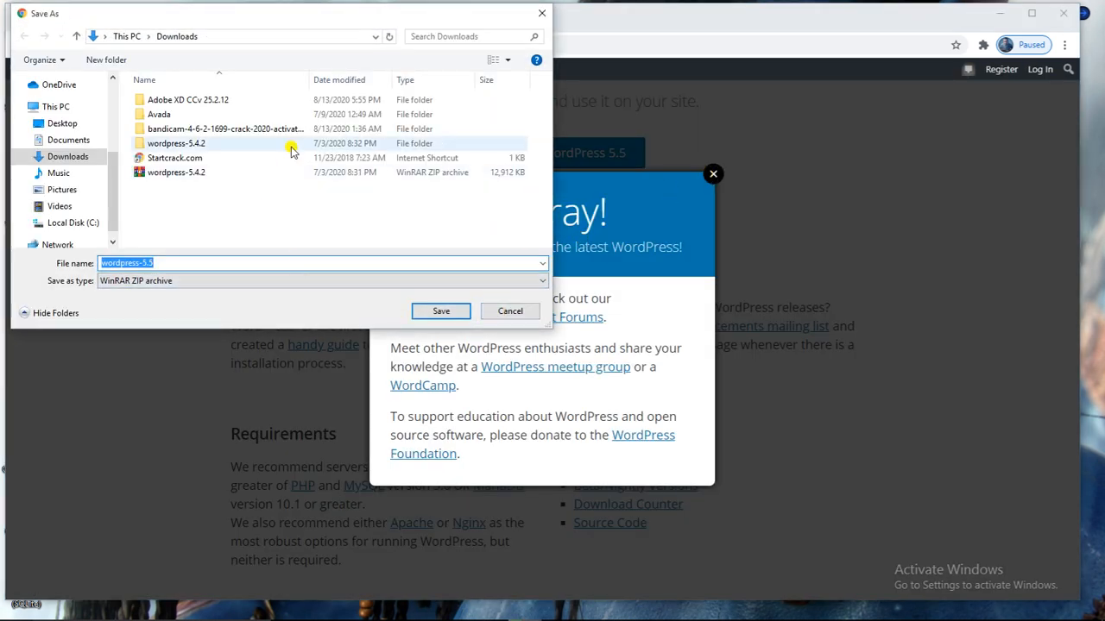
{"action": "left_click", "coordinate": [509, 313]}
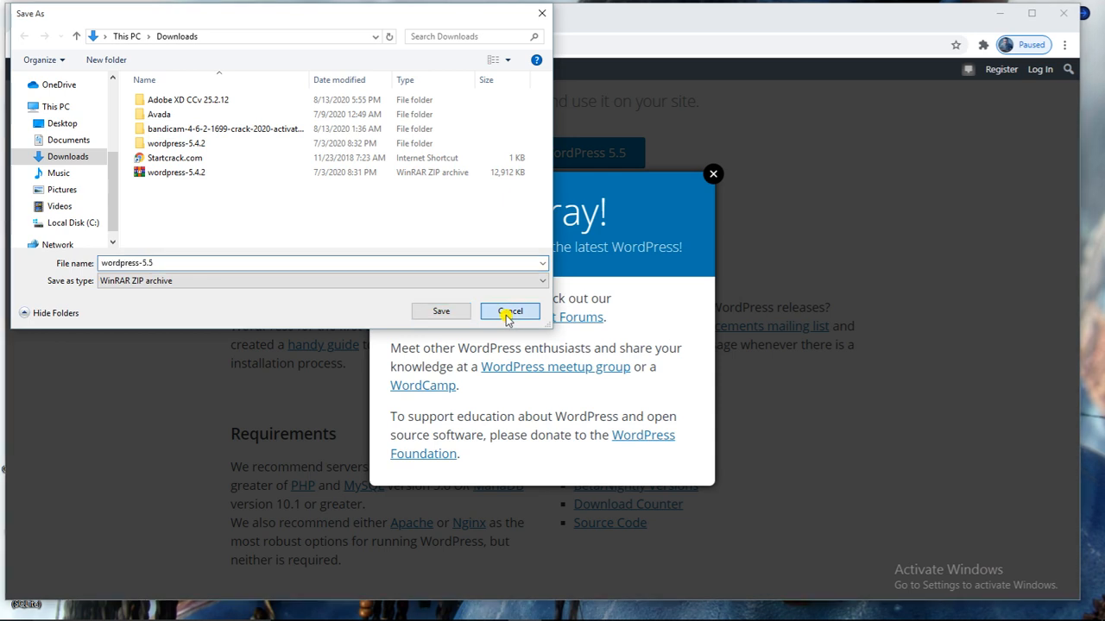
Close the Hooray! popup and switch to the XAMPP downloads page.
{"action": "left_click", "coordinate": [713, 174]}
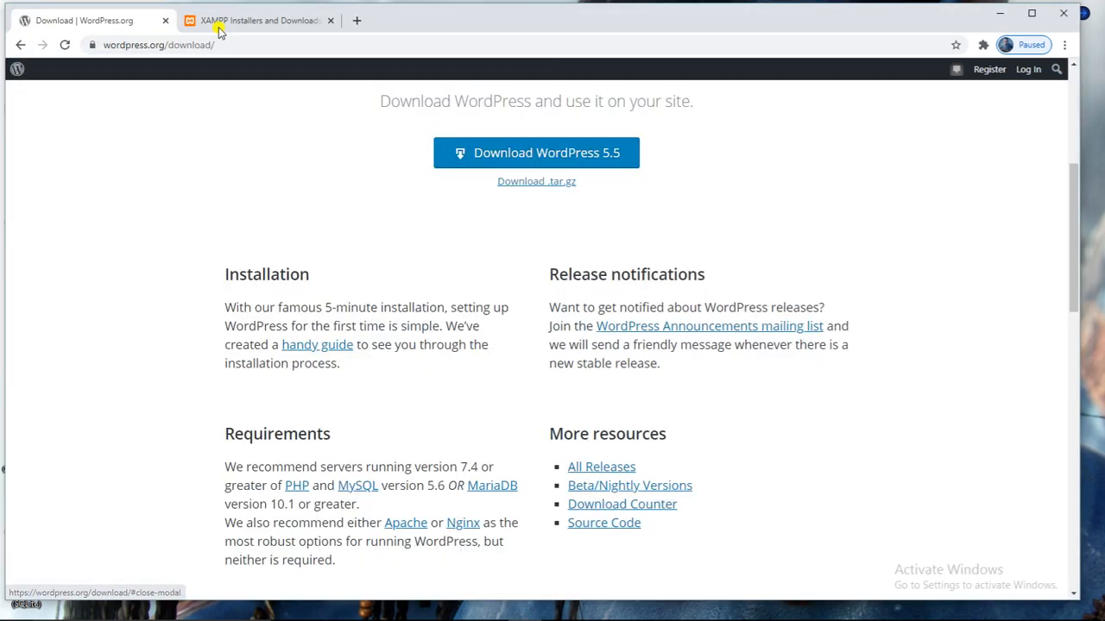
{"action": "left_click", "coordinate": [229, 24]}
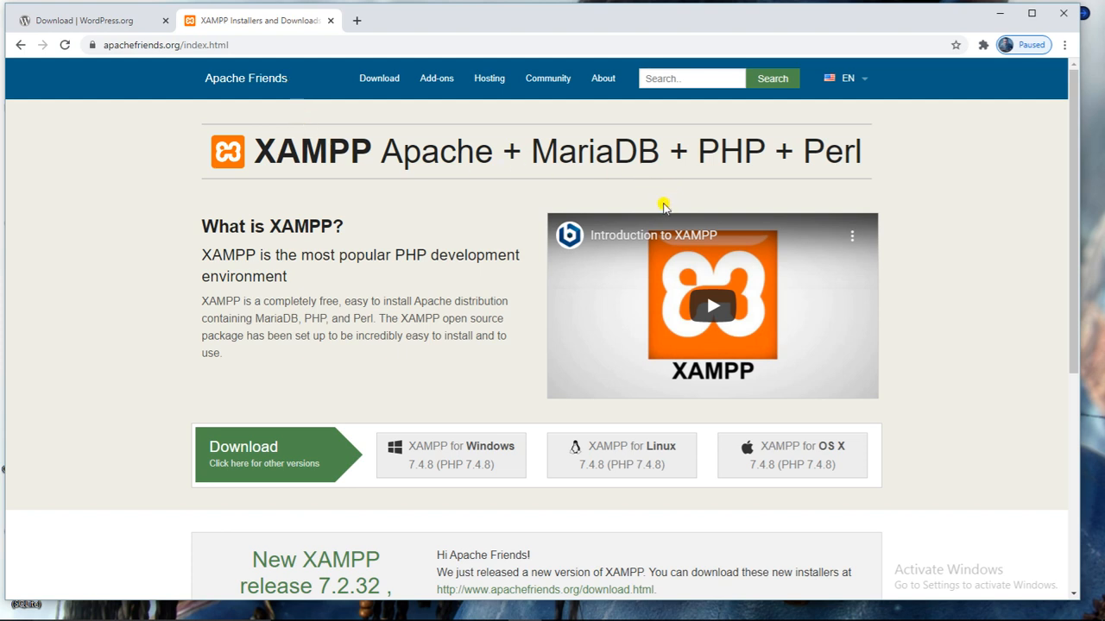
{"action": "scroll", "coordinate": [898, 199], "scroll_direction": "down", "scroll_amount": 4}
{"action": "scroll", "coordinate": [898, 199], "scroll_direction": "up", "scroll_amount": 4}
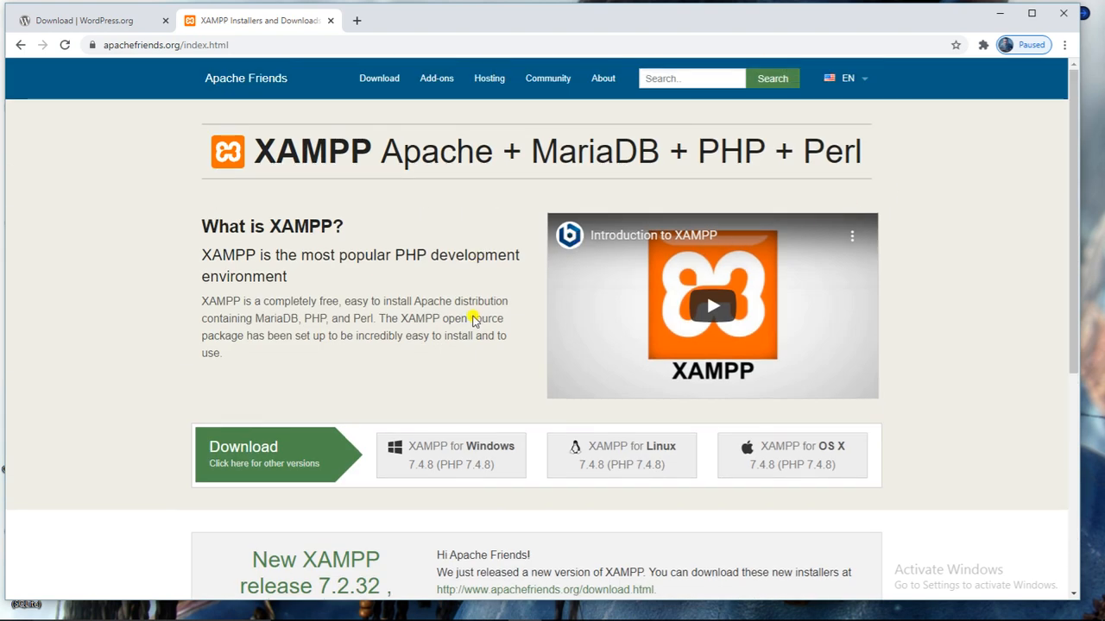
{"action": "scroll", "coordinate": [473, 321], "scroll_direction": "down", "scroll_amount": 4}
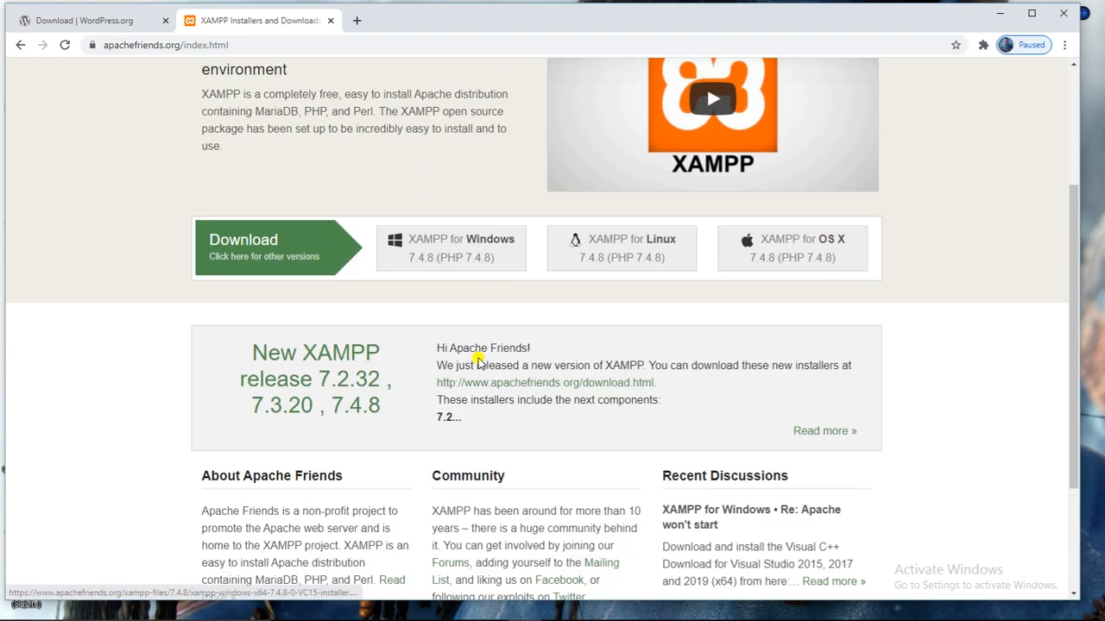
Start the XAMPP for Windows download, dismiss its save prompt, and close the Download Success tab.
{"action": "left_click", "coordinate": [464, 250]}
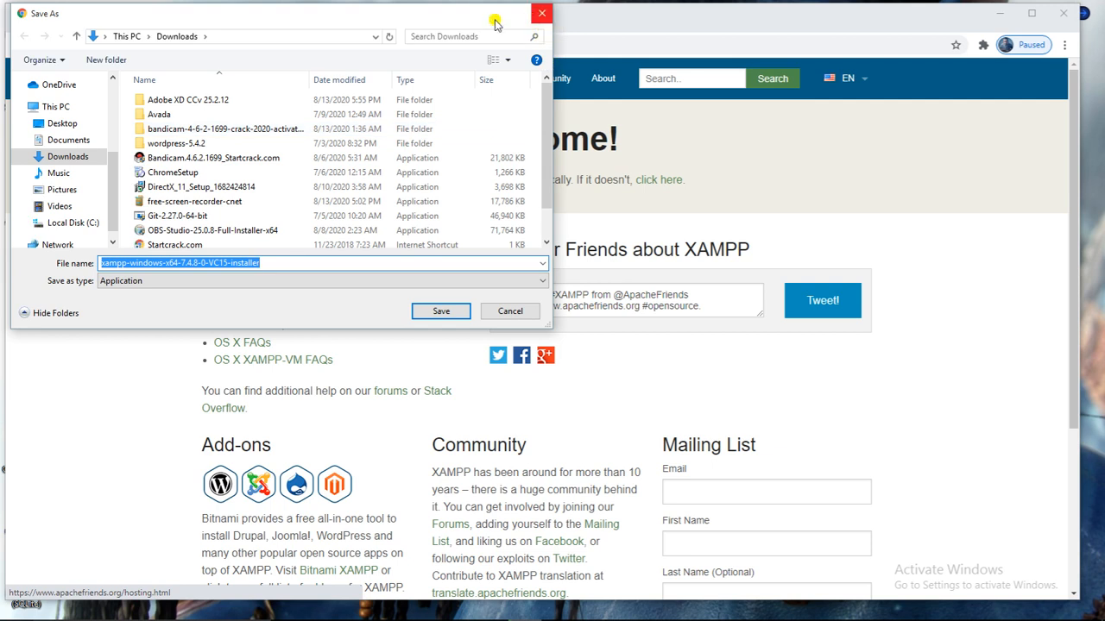
{"action": "left_click_drag", "start_coordinate": [357, 13], "coordinate": [476, 61]}
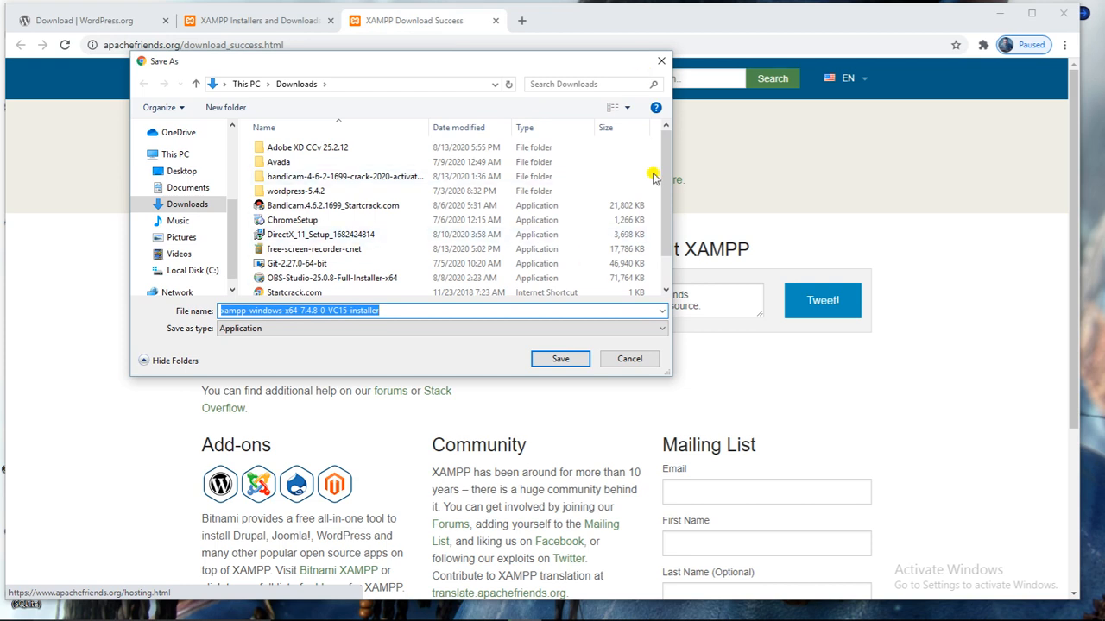
{"action": "left_click", "coordinate": [661, 61]}
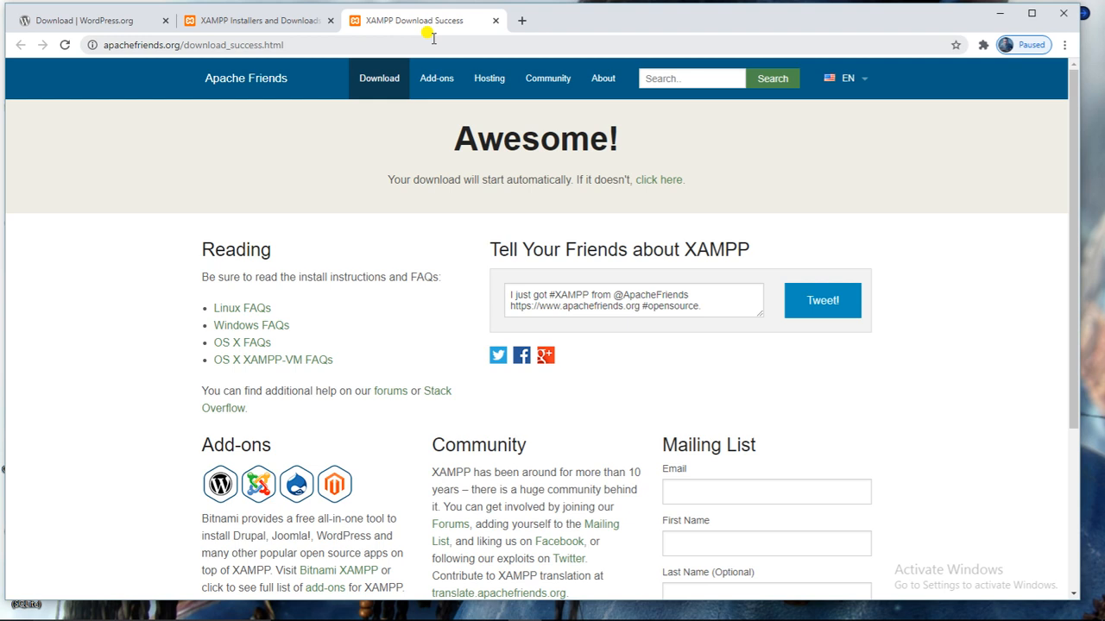
{"action": "left_click", "coordinate": [496, 21]}
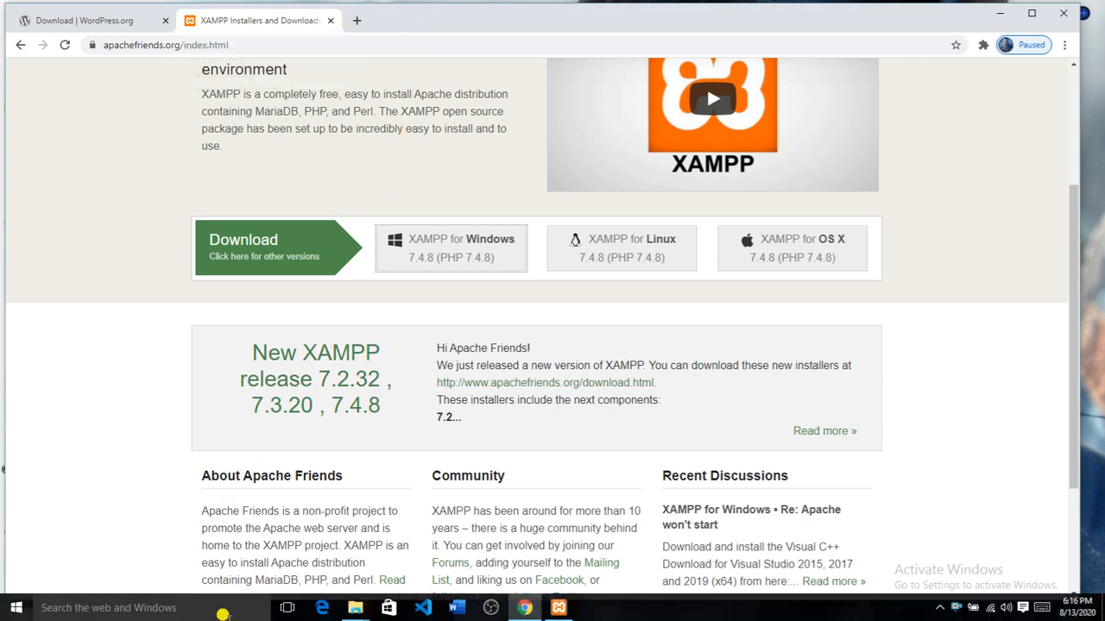
Open the Downloads folder window in File Explorer.
{"action": "mouse_move", "coordinate": [354, 611]}
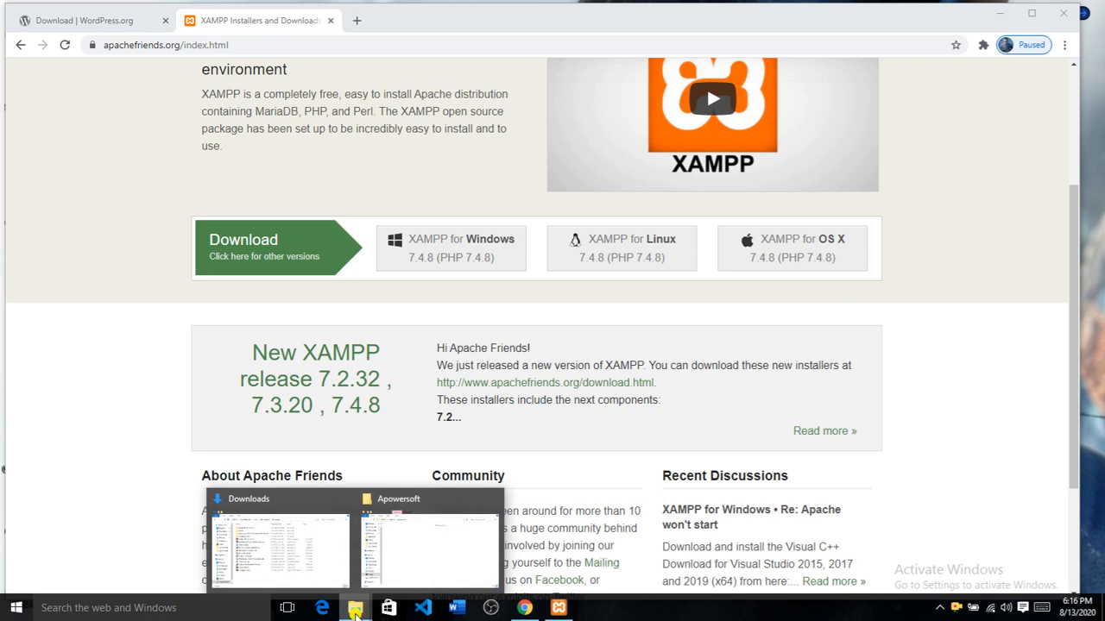
{"action": "left_click", "coordinate": [286, 544]}
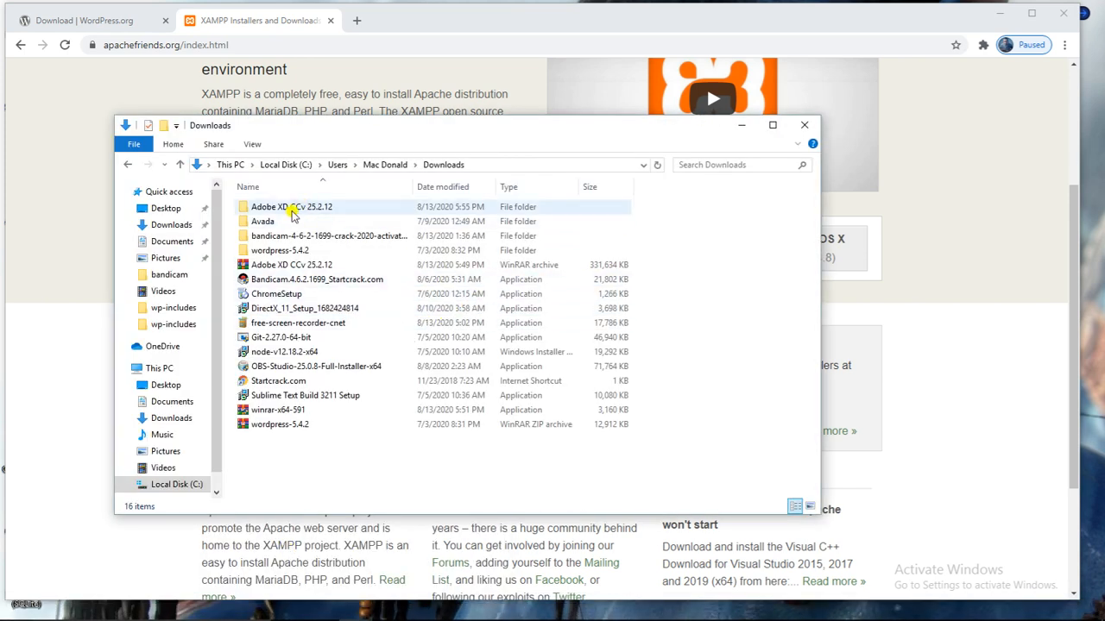
{"action": "left_click", "coordinate": [291, 426]}
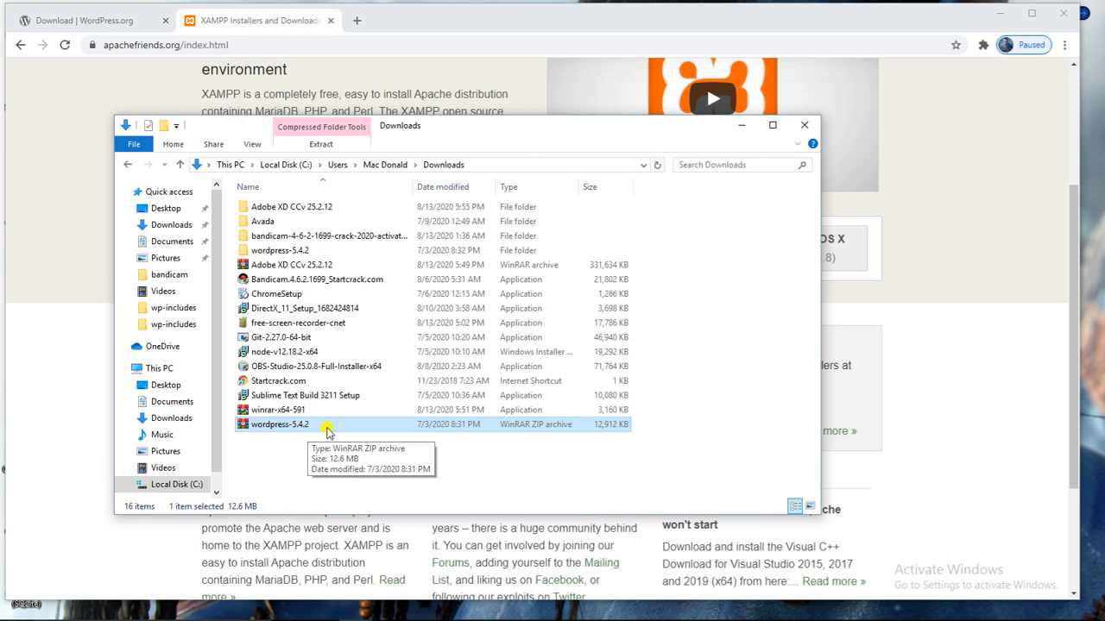
{"action": "left_click", "coordinate": [570, 453]}
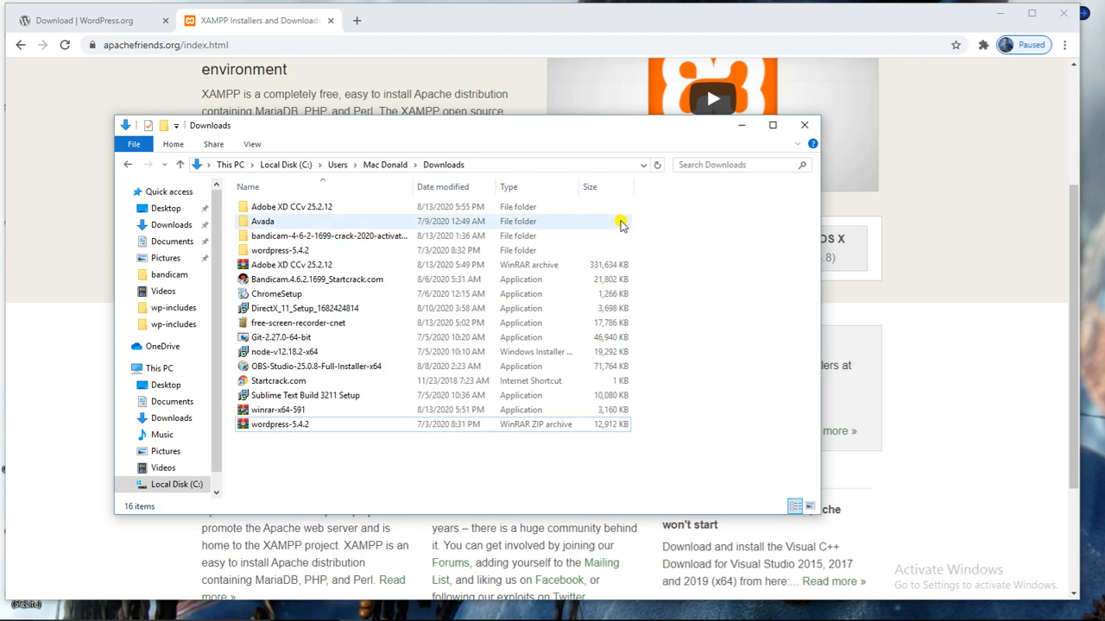
Open the extracted wordpress-5.4.2 folder and copy its inner wordpress folder.
{"action": "double_click", "coordinate": [309, 250]}
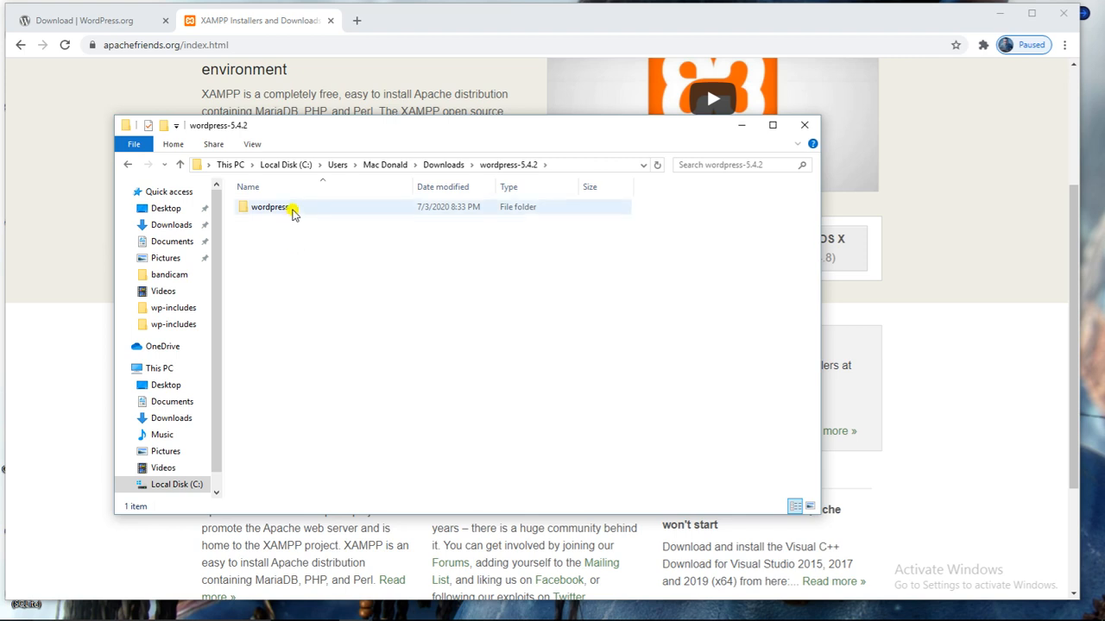
{"action": "left_click", "coordinate": [296, 212]}
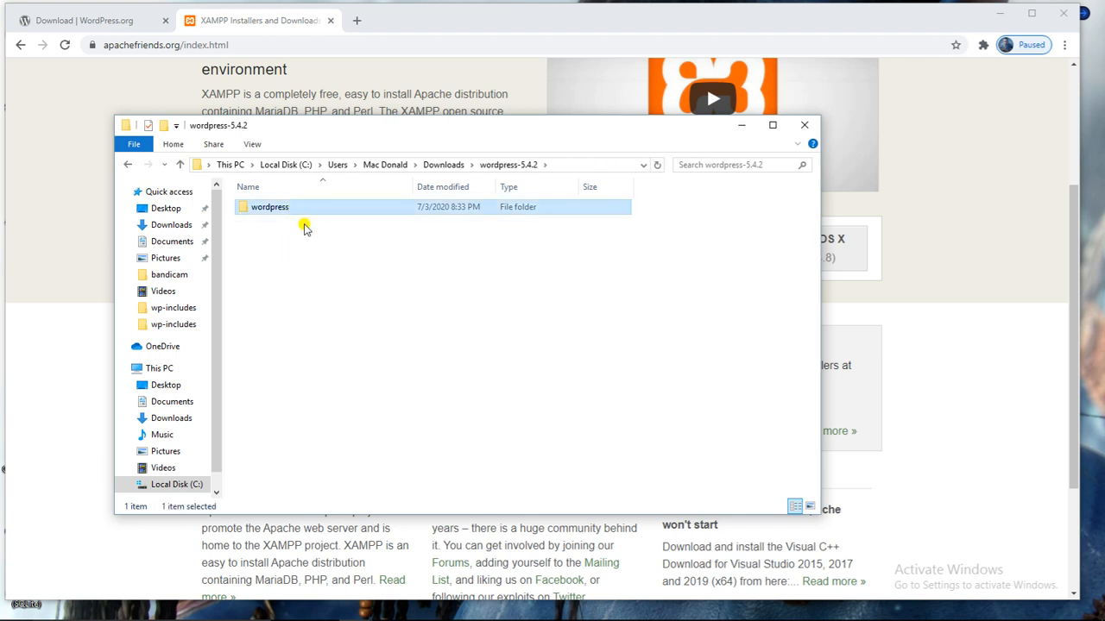
{"action": "right_click", "coordinate": [303, 215]}
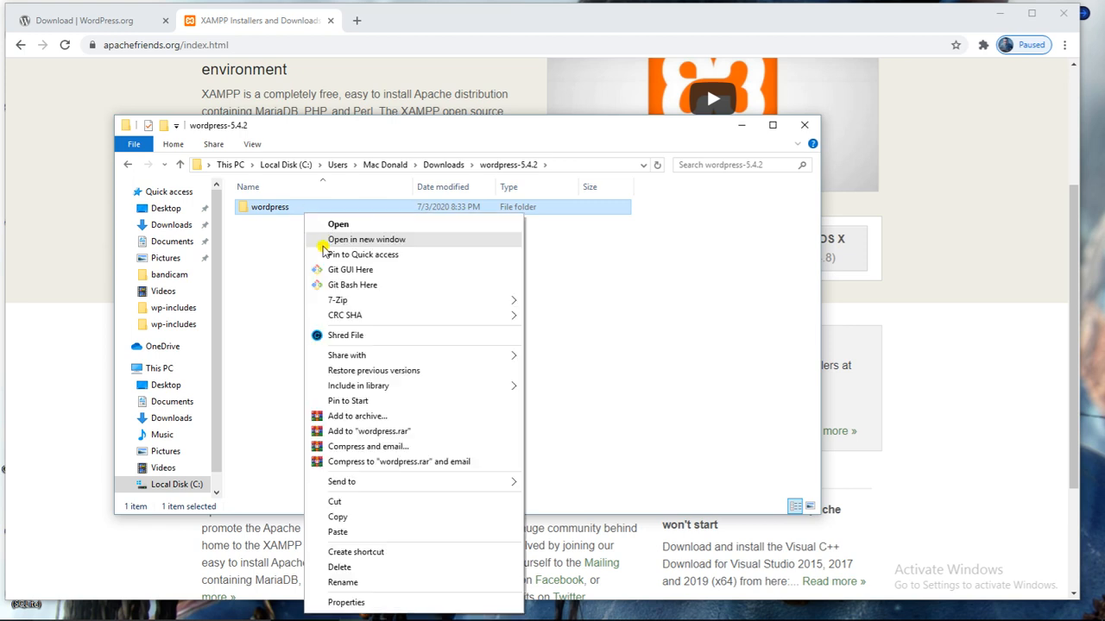
{"action": "left_click", "coordinate": [371, 517]}
{"action": "left_click", "coordinate": [361, 306]}
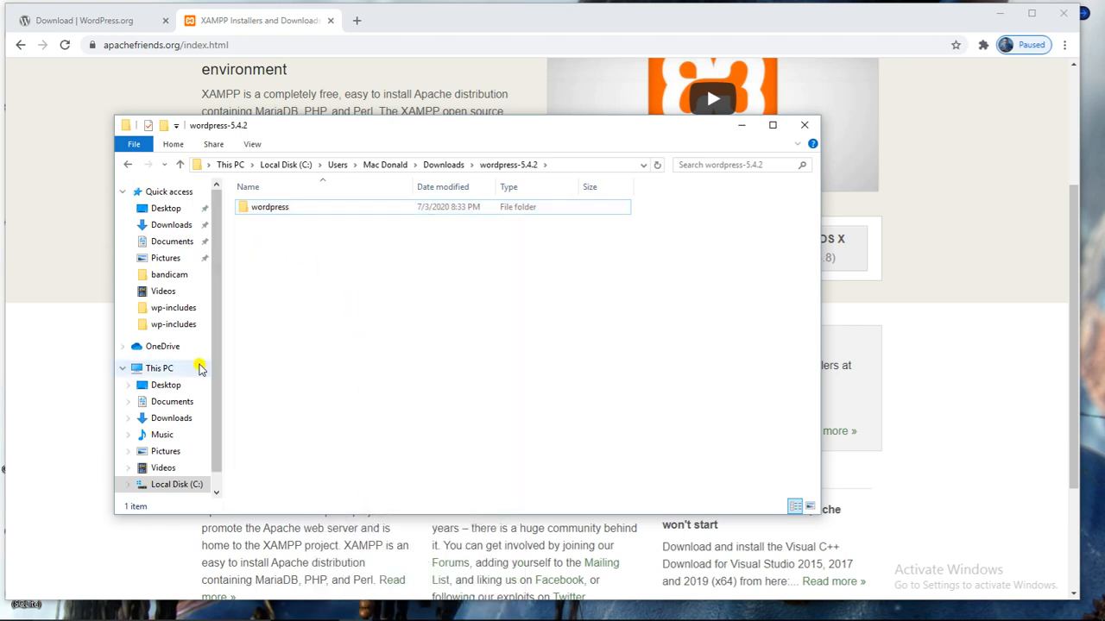
Navigate File Explorer through Local Disk (C:) and xampp to the htdocs folder.
{"action": "left_click", "coordinate": [162, 371]}
{"action": "left_click", "coordinate": [296, 314]}
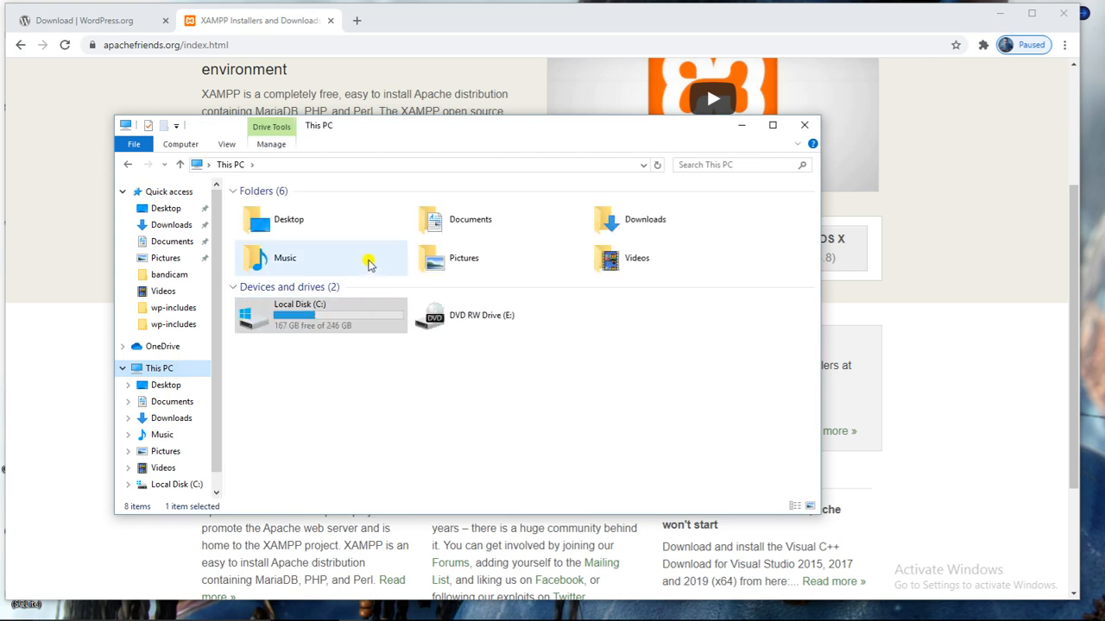
{"action": "left_click", "coordinate": [322, 315]}
{"action": "double_click", "coordinate": [322, 315]}
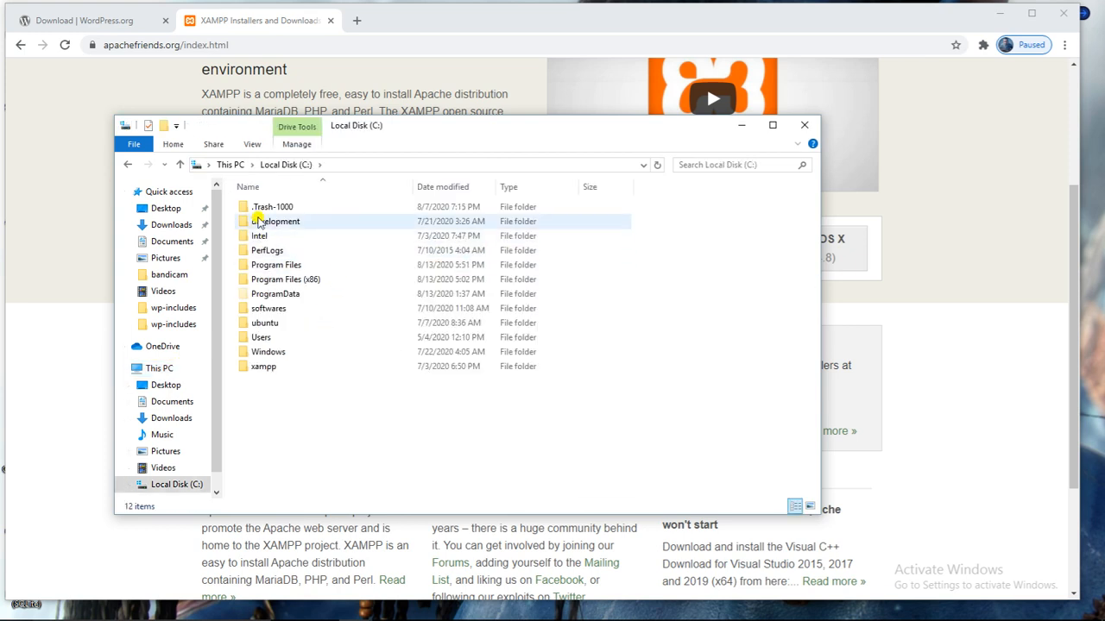
{"action": "double_click", "coordinate": [261, 367]}
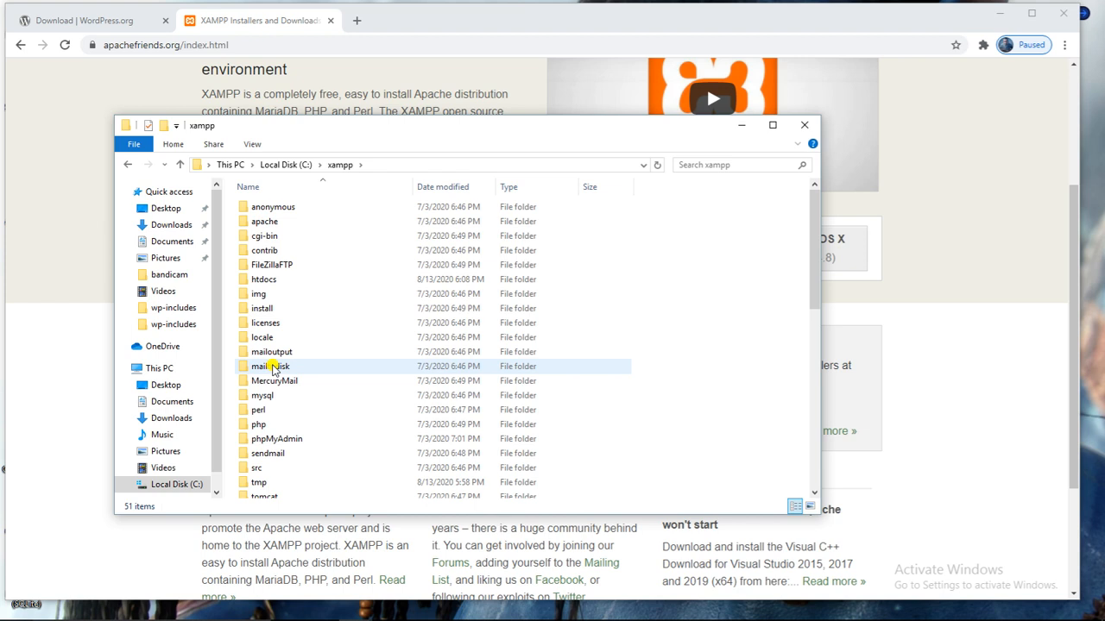
{"action": "scroll", "coordinate": [285, 279], "scroll_direction": "down", "scroll_amount": 4}
{"action": "scroll", "coordinate": [293, 289], "scroll_direction": "up", "scroll_amount": 4}
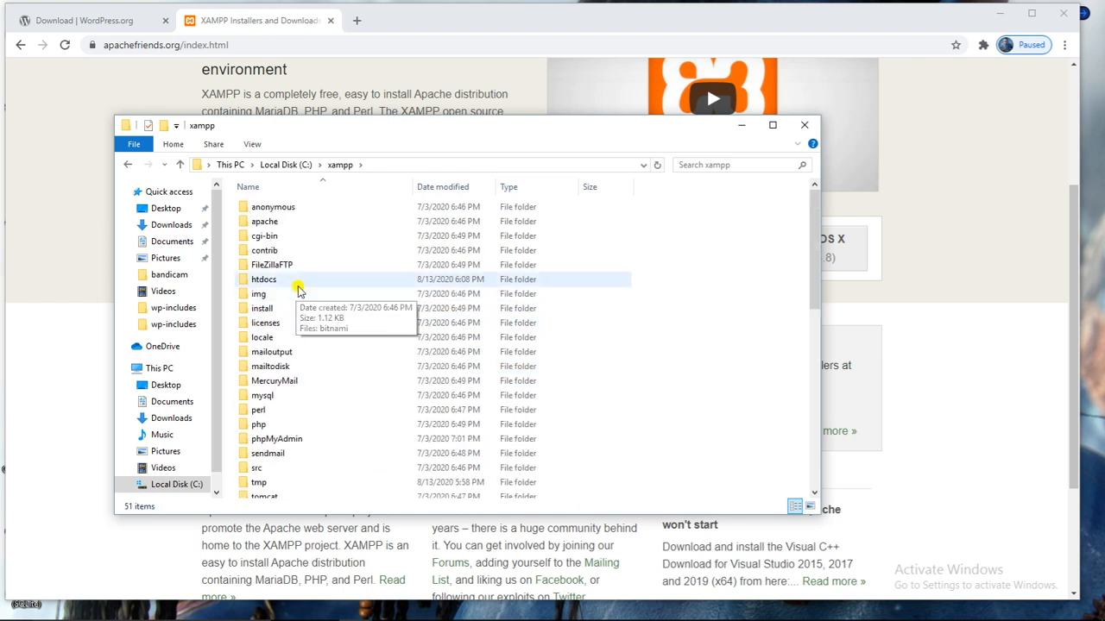
{"action": "double_click", "coordinate": [264, 279]}
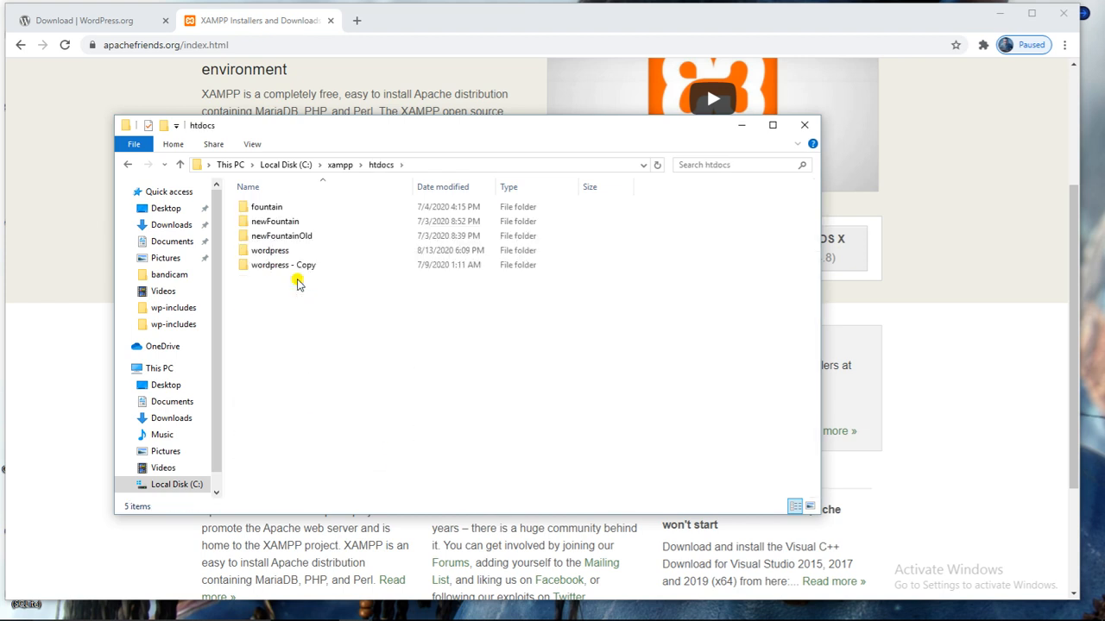
Dismiss the htdocs context menu without pasting and return to Chrome.
{"action": "right_click", "coordinate": [271, 338]}
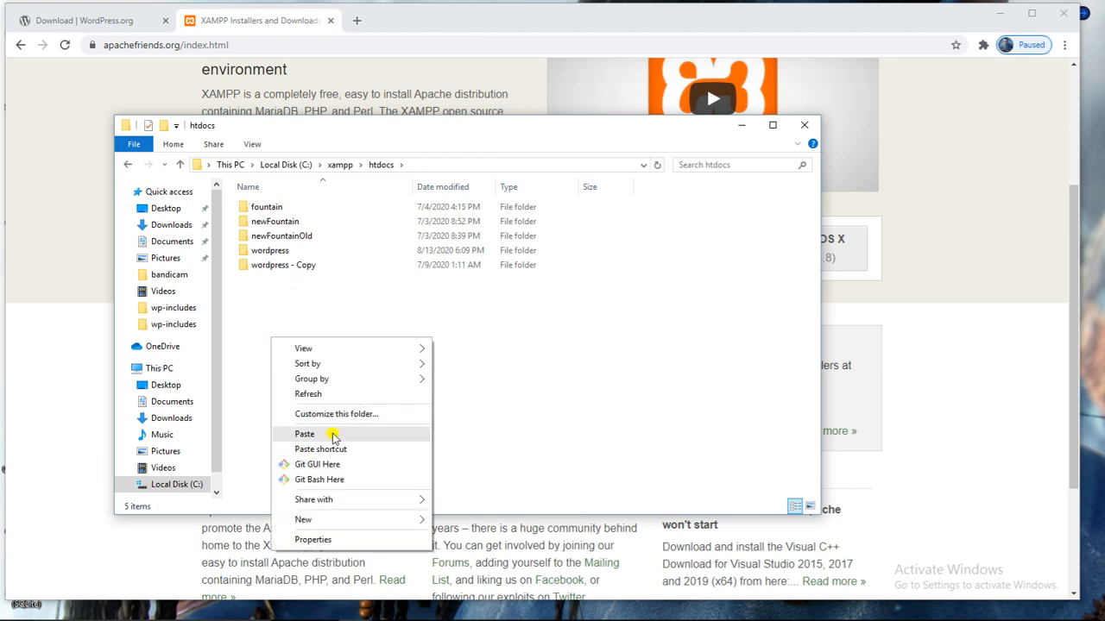
{"action": "left_click", "coordinate": [359, 326]}
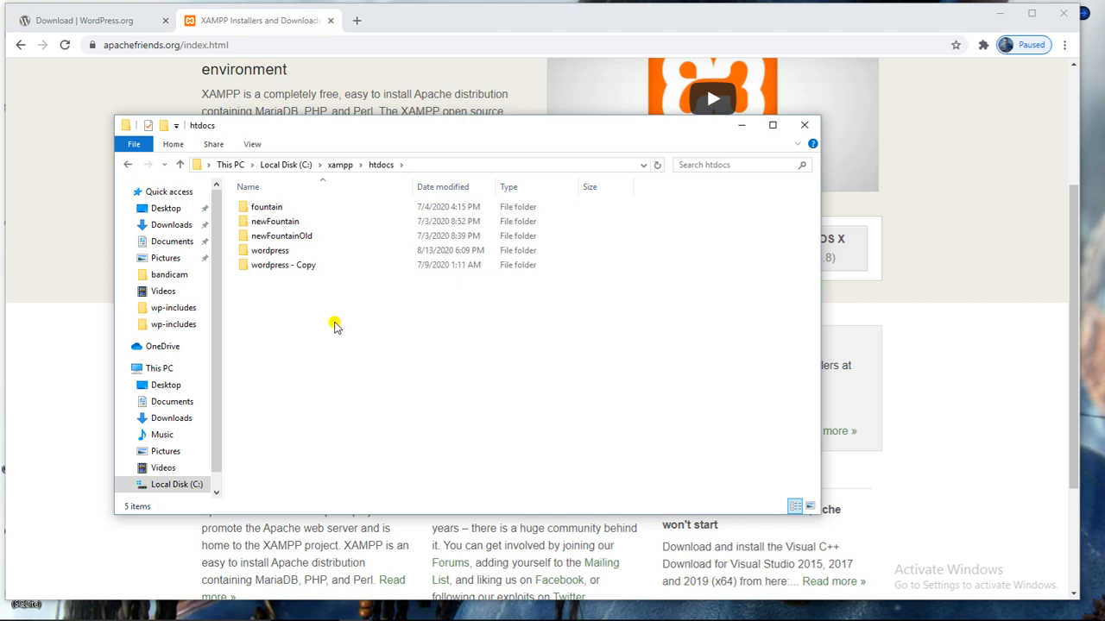
{"action": "left_click", "coordinate": [445, 83]}
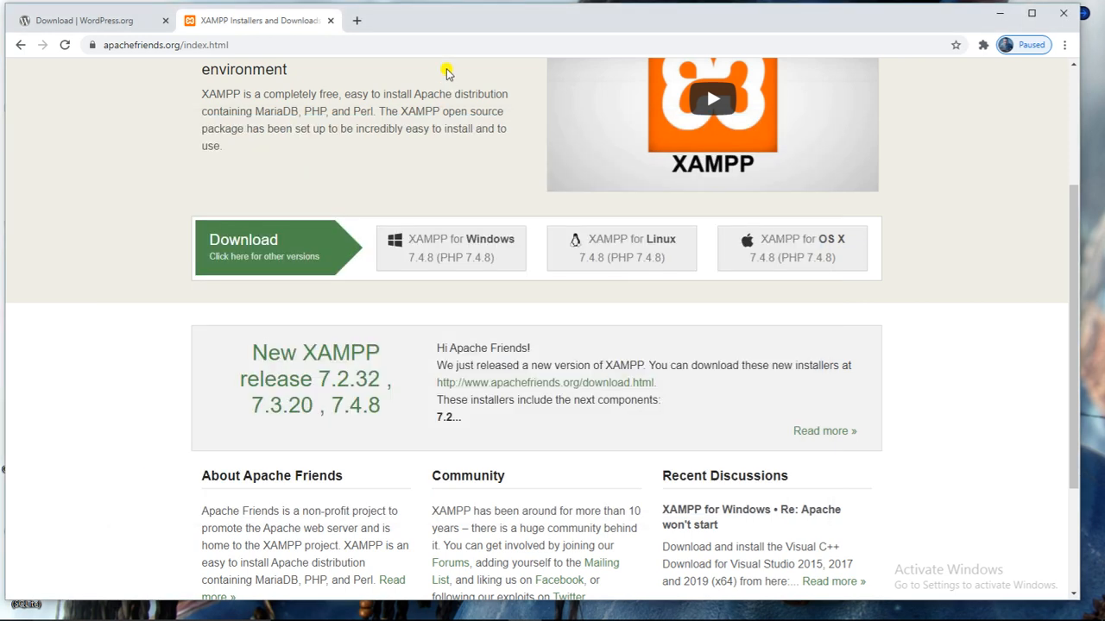
Load and retry localhost in a new tab, which returns ERR_CONNECTION_REFUSED.
{"action": "left_click", "coordinate": [357, 20]}
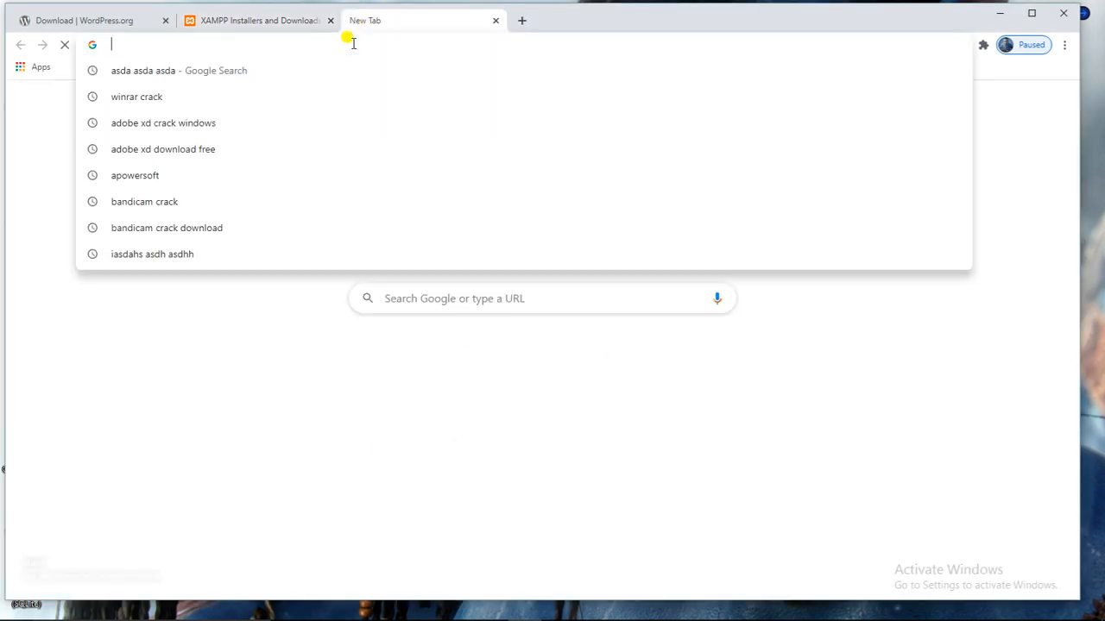
{"action": "type", "text": "lo"}
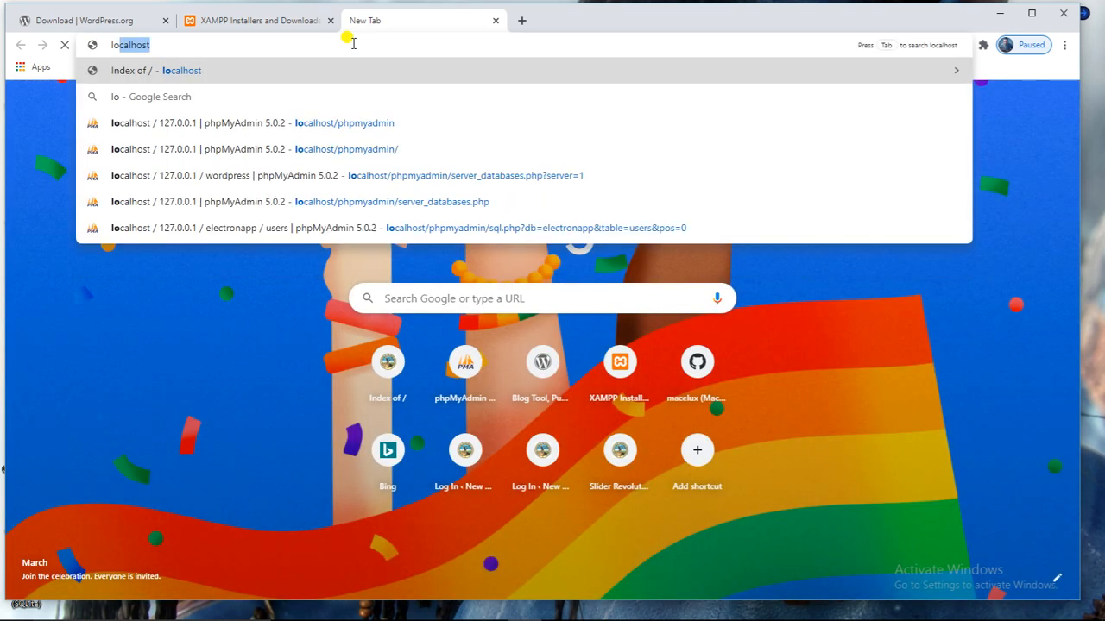
{"action": "type", "text": "calhost"}
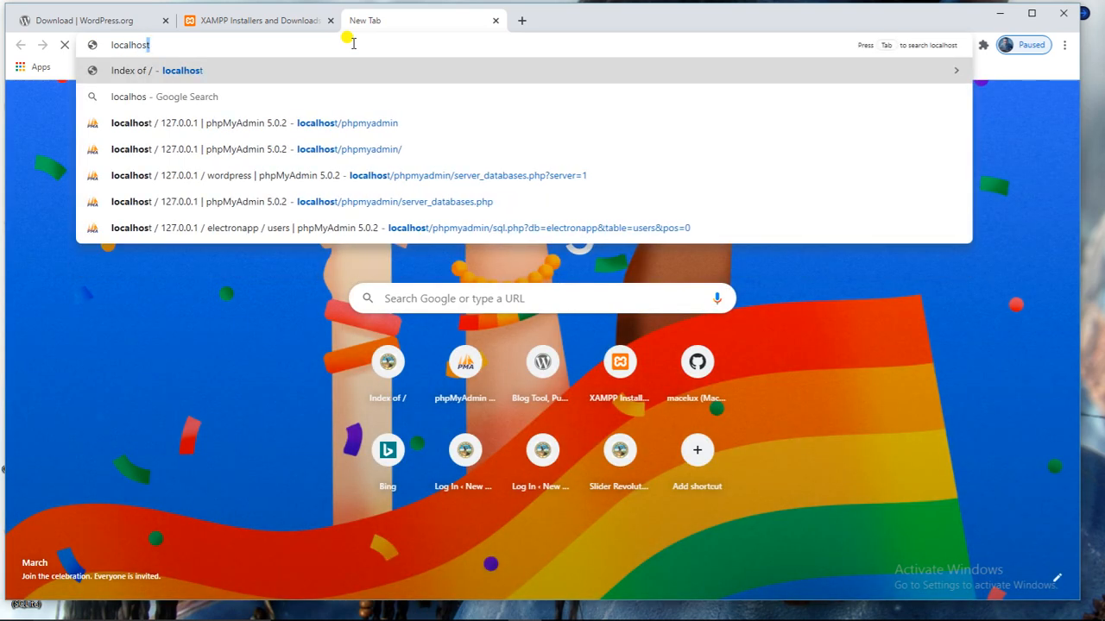
{"action": "key", "text": "Return"}
{"action": "right_click", "coordinate": [353, 43]}
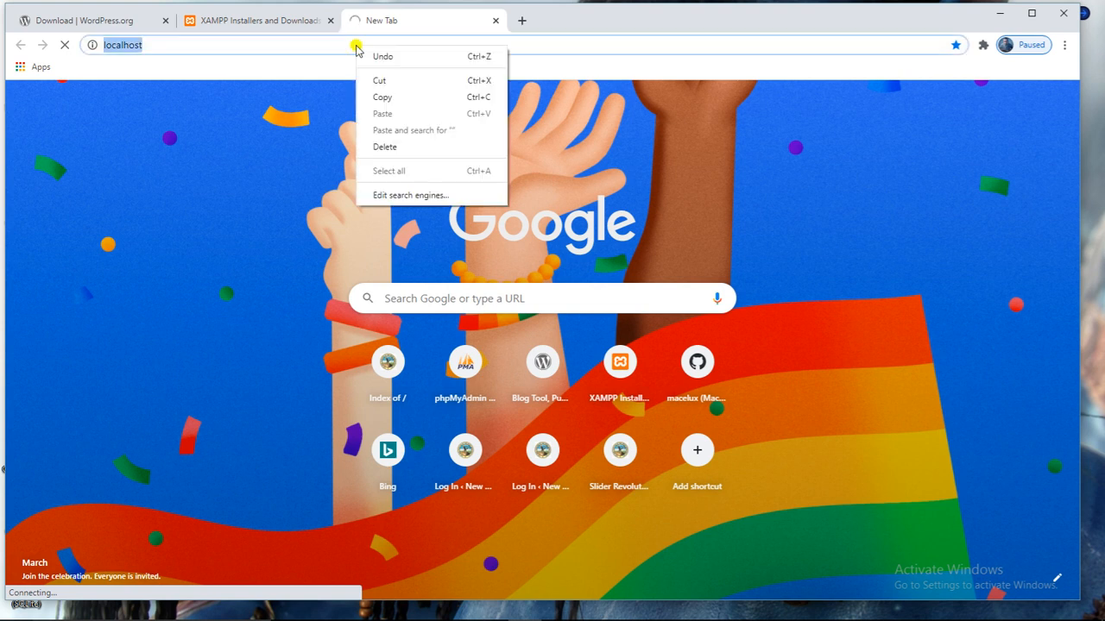
{"action": "left_click", "coordinate": [298, 43]}
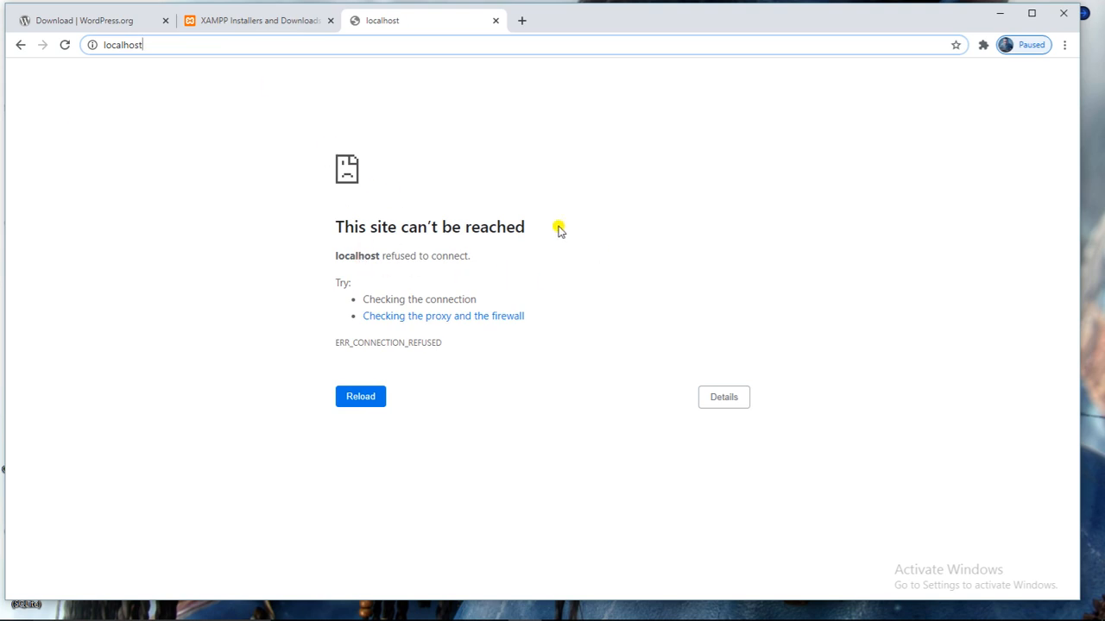
{"action": "key", "text": "Return"}
Search the Start menu for 'xamp' and launch XAMPP Control Panel.
{"action": "key", "text": "super"}
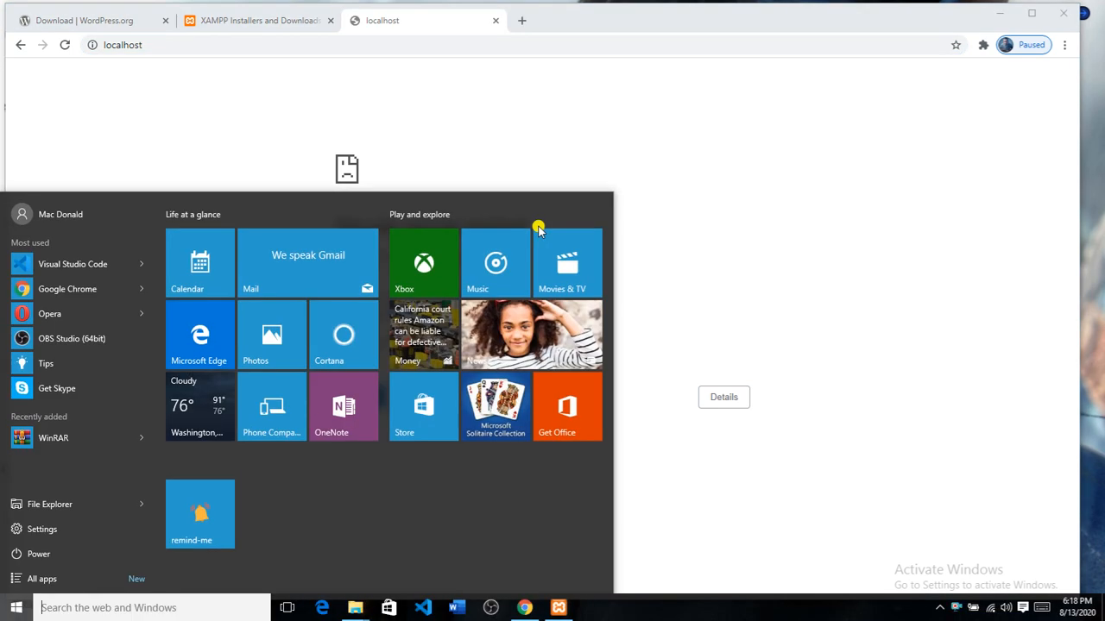
{"action": "type", "text": "xamp"}
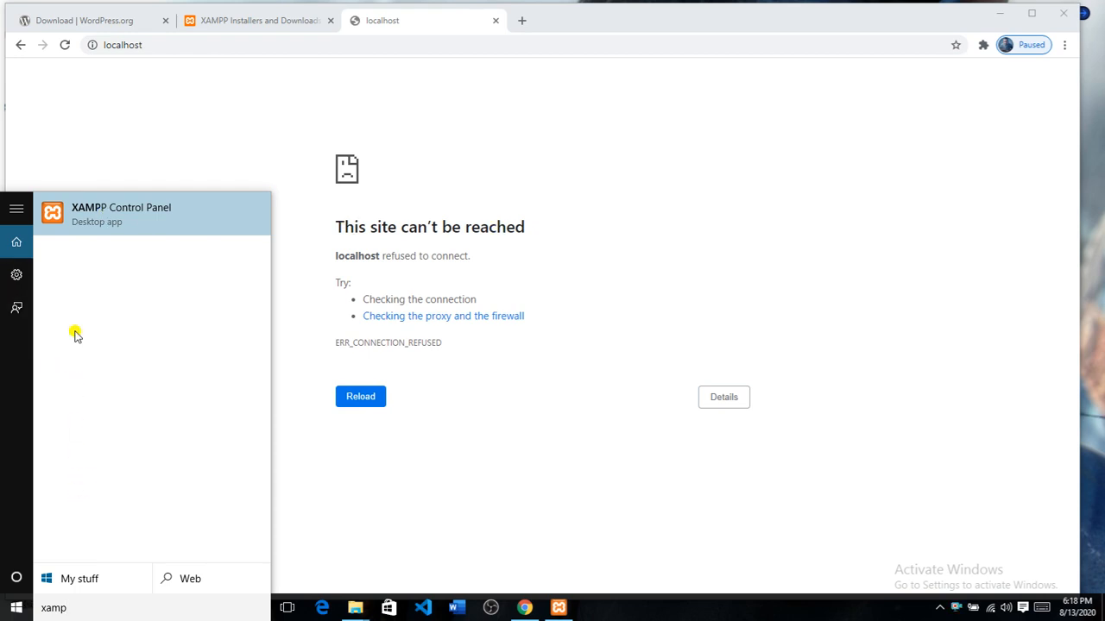
{"action": "left_click", "coordinate": [128, 214]}
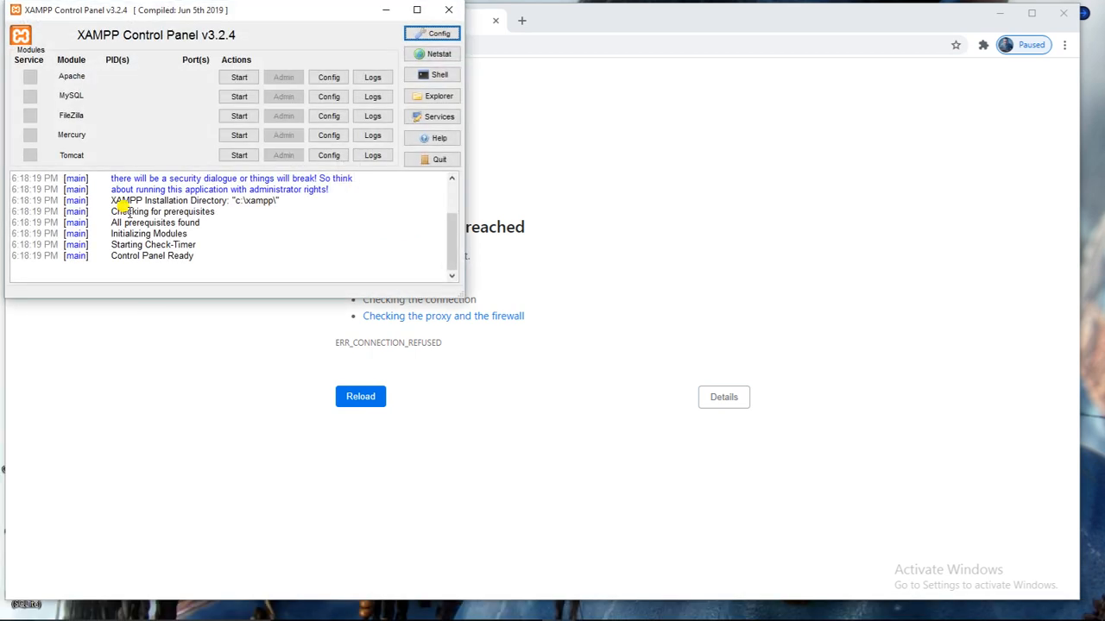
Center the XAMPP Control Panel, start Apache and MySQL, then minimize it.
{"action": "left_click_drag", "start_coordinate": [50, 11], "coordinate": [506, 168]}
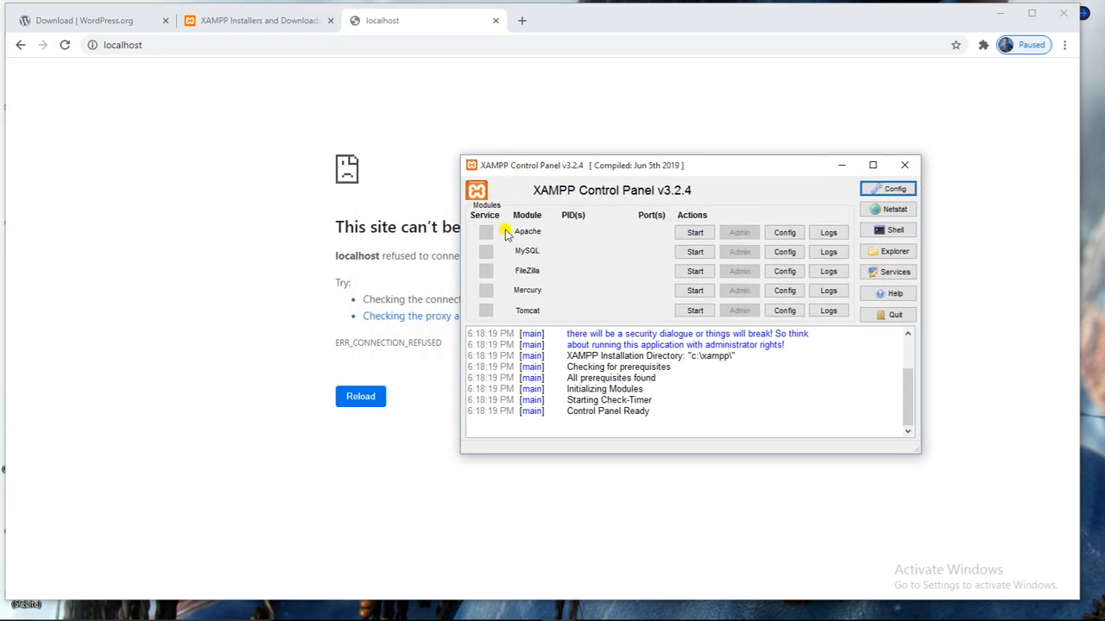
{"action": "left_click", "coordinate": [696, 233]}
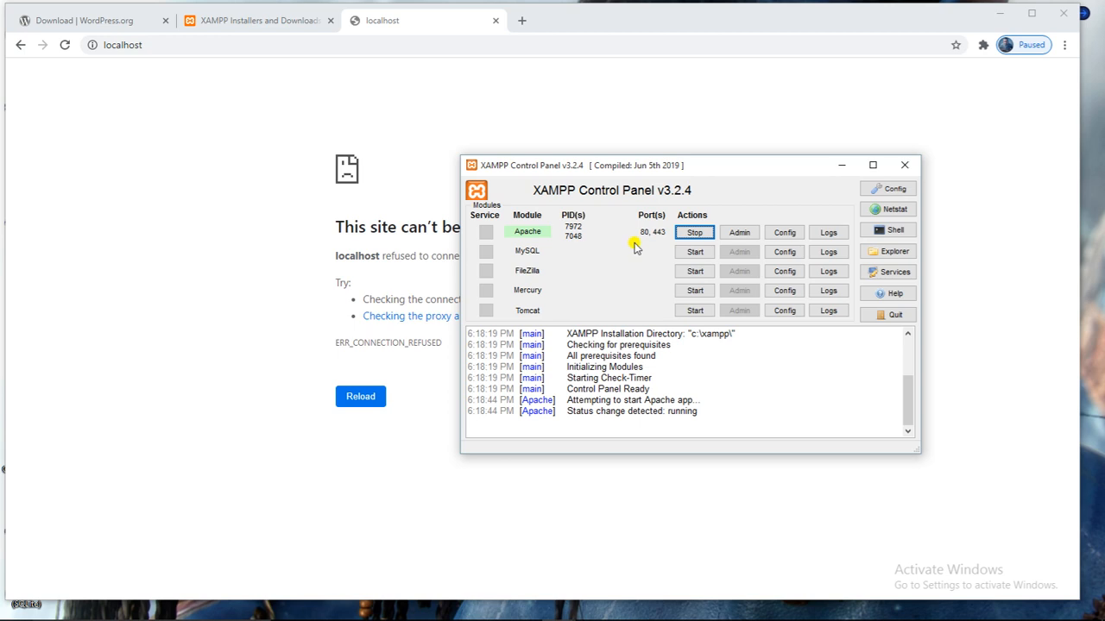
{"action": "left_click", "coordinate": [693, 251]}
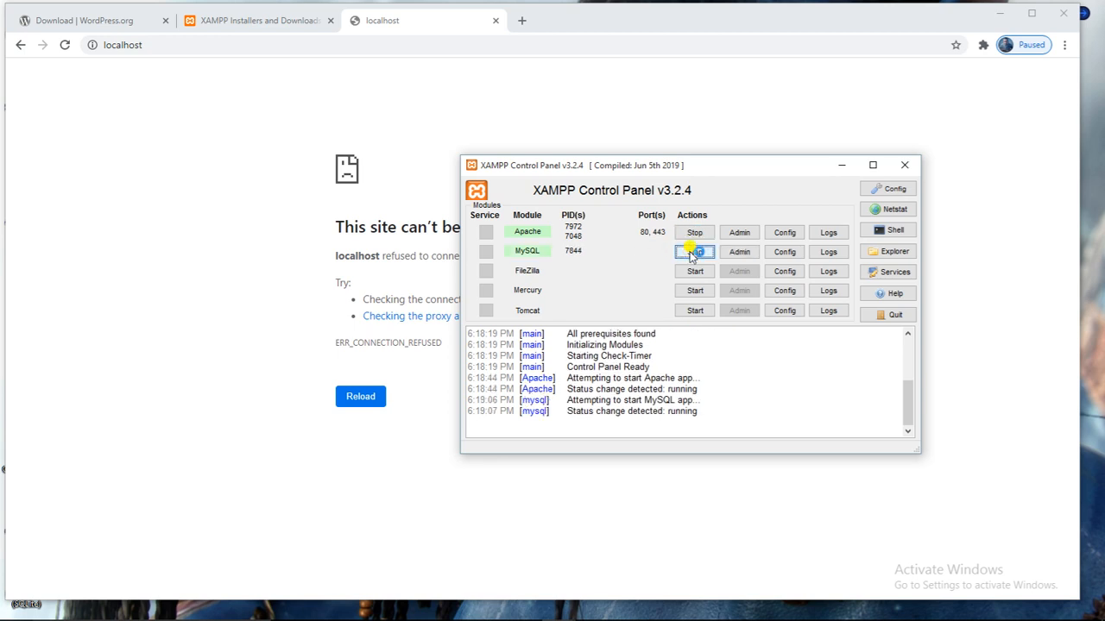
{"action": "left_click", "coordinate": [843, 164]}
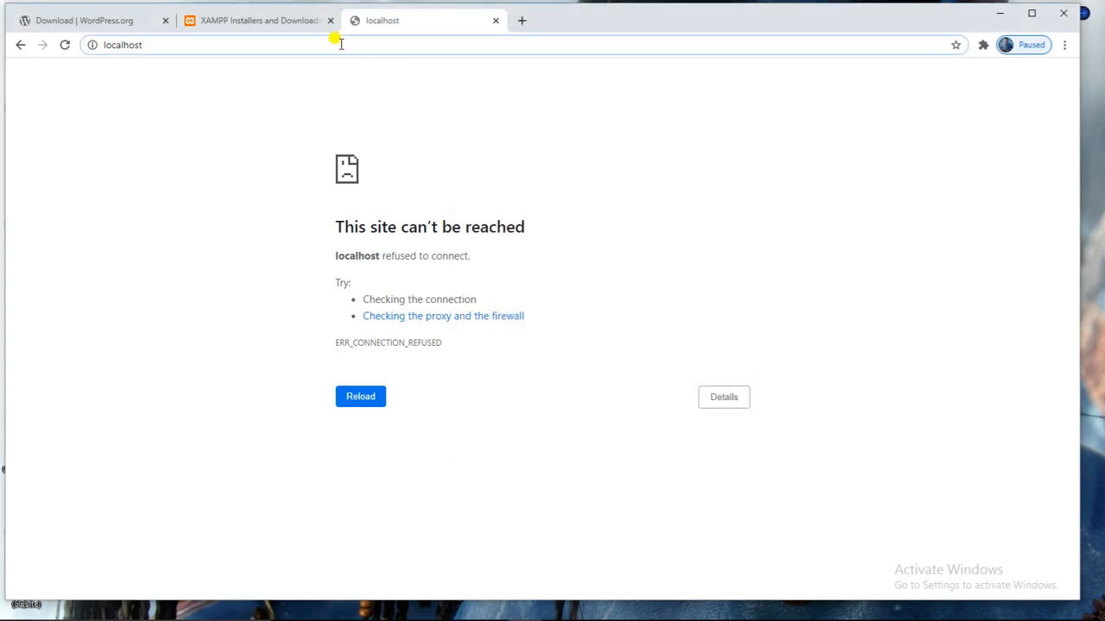
Reload localhost to get the Index of / listing, with the htdocs window beside it.
{"action": "key", "text": "Return"}
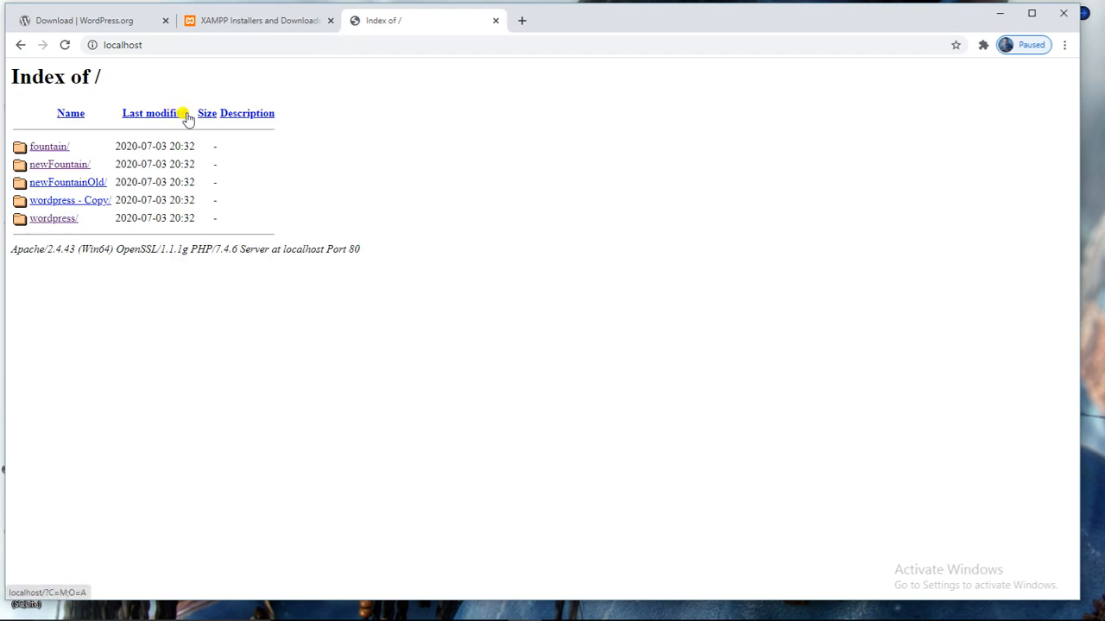
{"action": "mouse_move", "coordinate": [273, 613]}
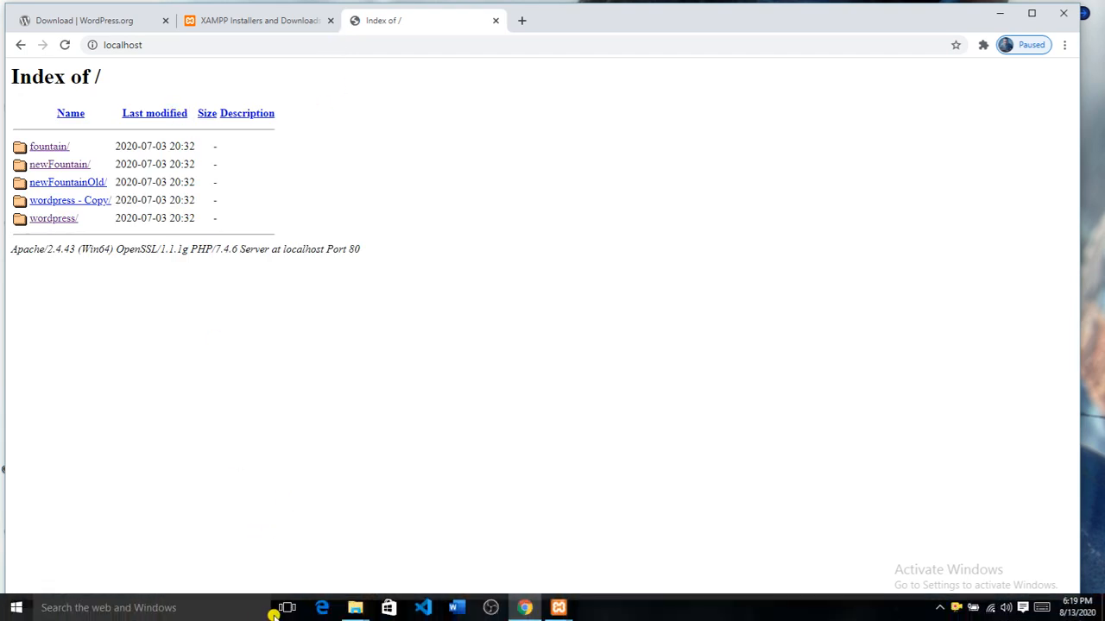
{"action": "left_click", "coordinate": [354, 611]}
{"action": "left_click", "coordinate": [307, 535]}
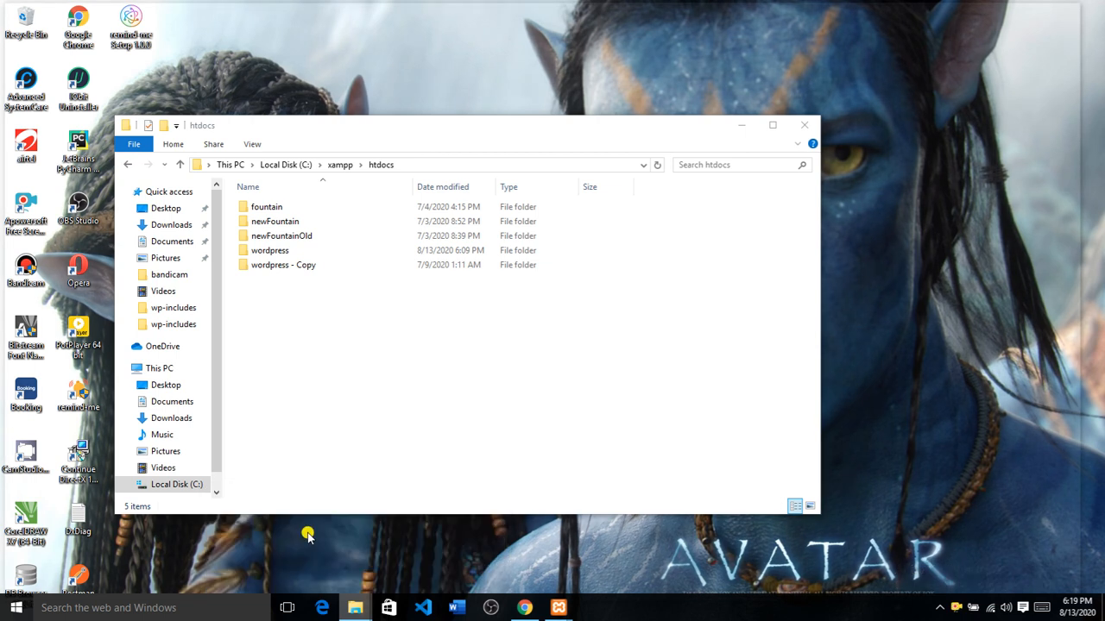
{"action": "left_click_drag", "start_coordinate": [299, 143], "coordinate": [528, 147]}
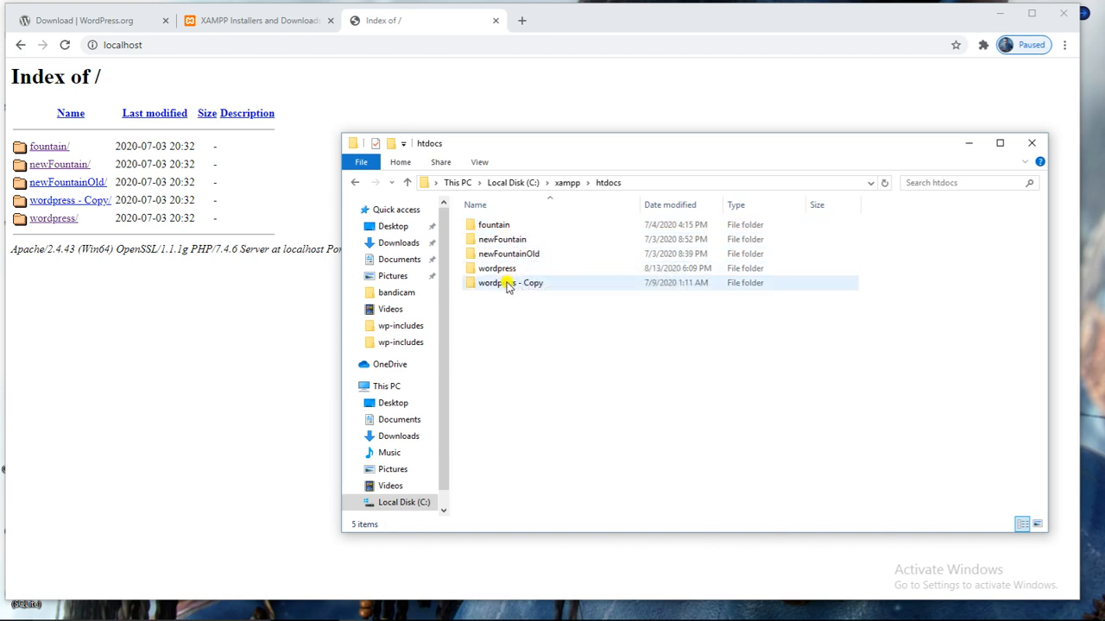
{"action": "left_click", "coordinate": [261, 289]}
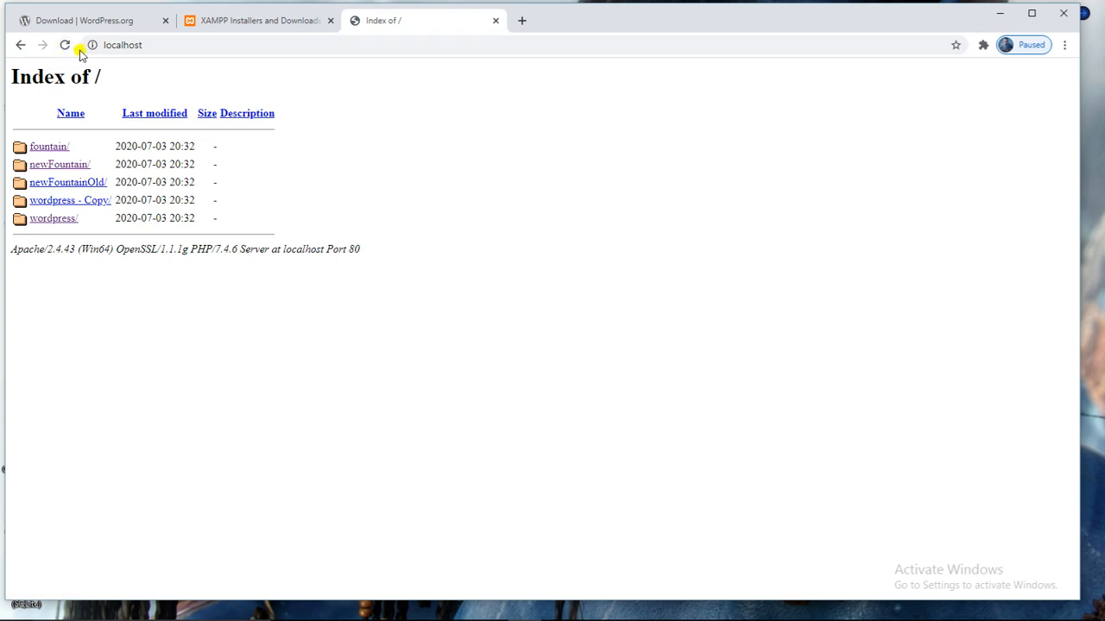
Open localhost/wordpress setup, close the XAMPP and WordPress.org tabs, and open a blank tab.
{"action": "left_click", "coordinate": [71, 222]}
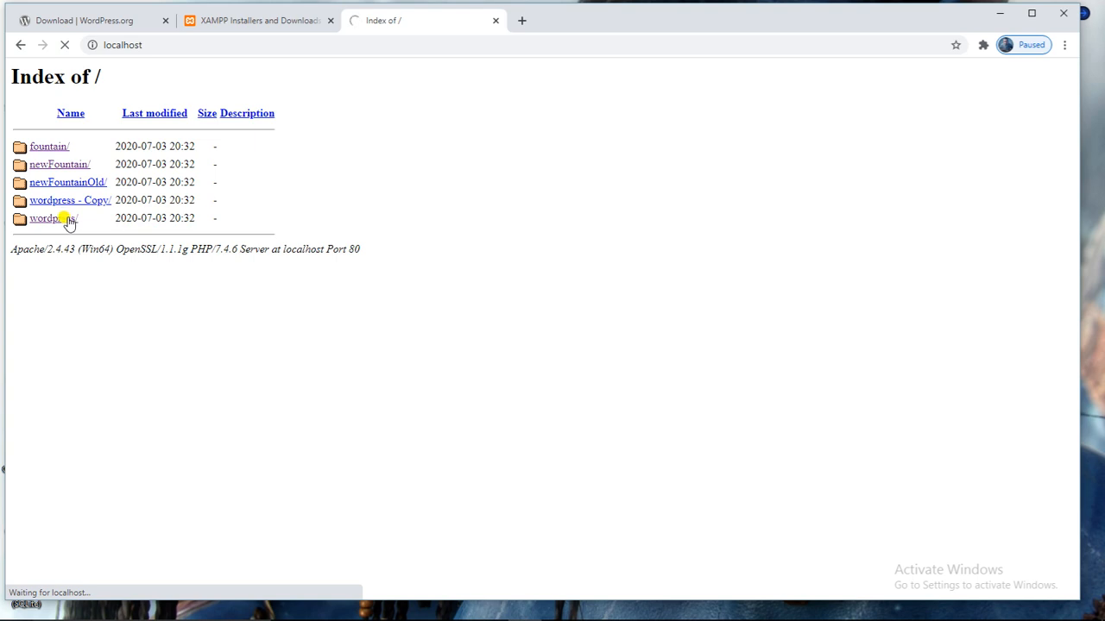
{"action": "left_click", "coordinate": [277, 28]}
{"action": "left_click", "coordinate": [329, 19]}
{"action": "left_click", "coordinate": [141, 20]}
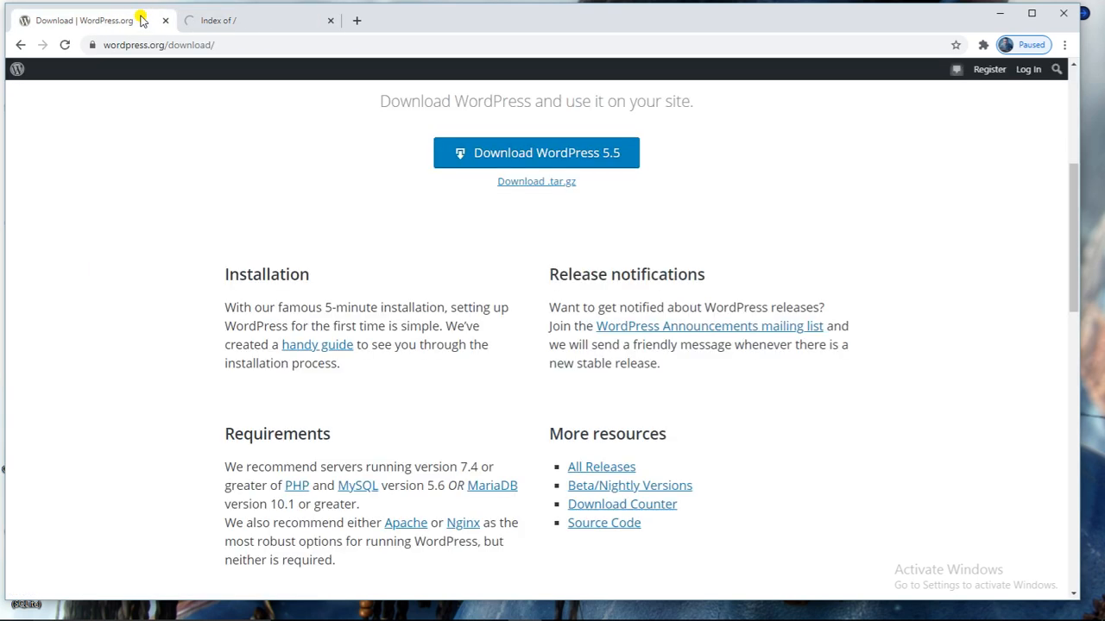
{"action": "left_click", "coordinate": [166, 20]}
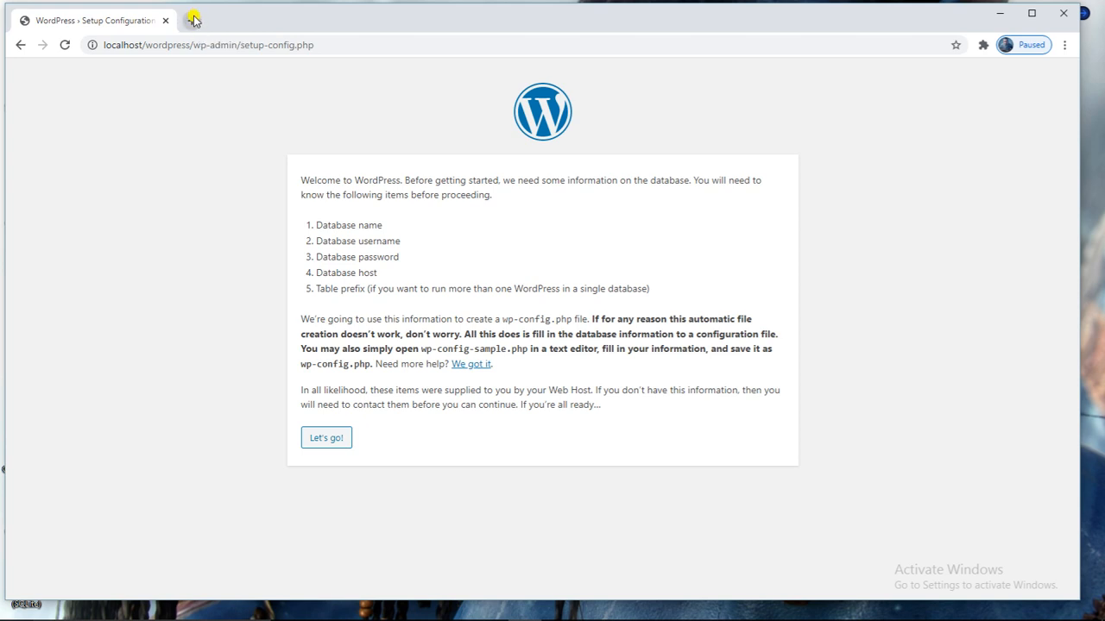
{"action": "left_click", "coordinate": [193, 21]}
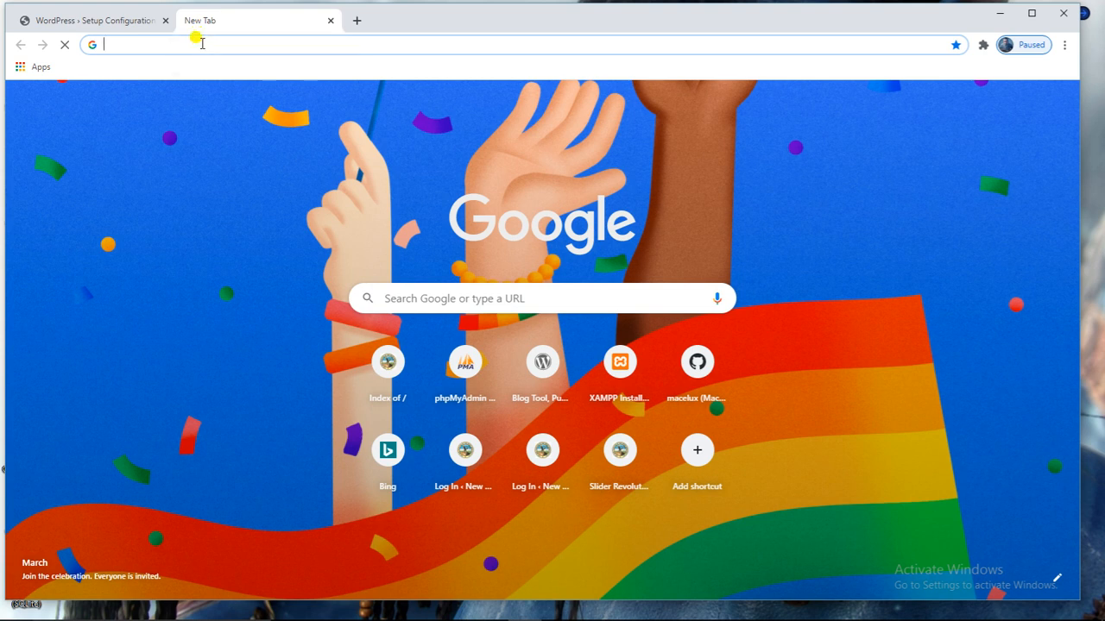
Load localhost/phpmyadmin in a new tab beside the WordPress setup page.
{"action": "left_click", "coordinate": [200, 43]}
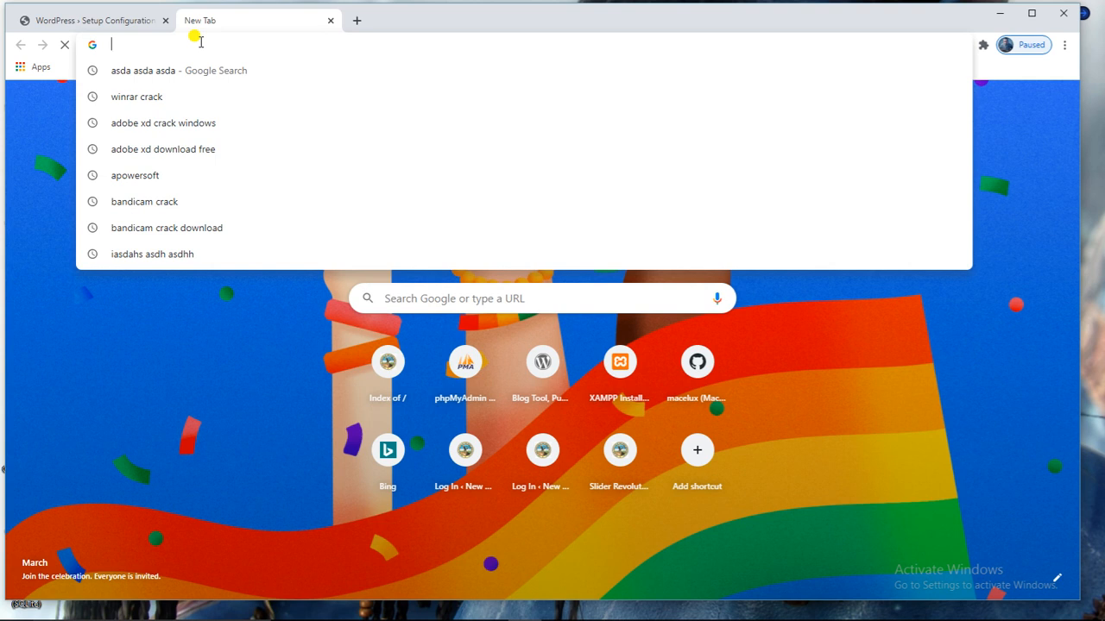
{"action": "type", "text": "localhost/phpm"}
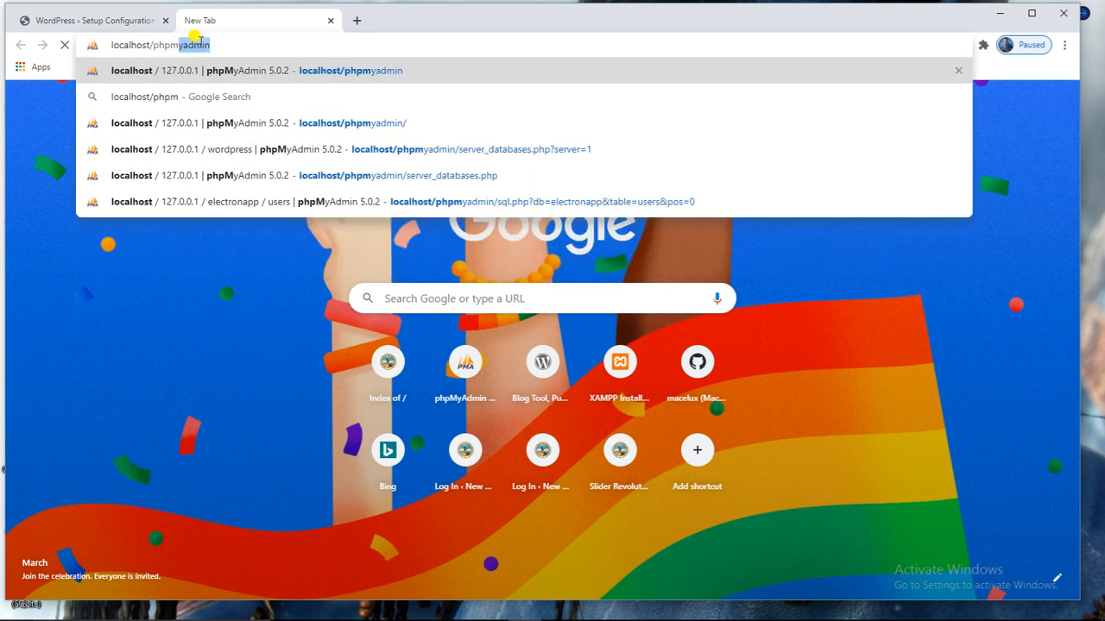
{"action": "type", "text": "y"}
{"action": "type", "text": "min"}
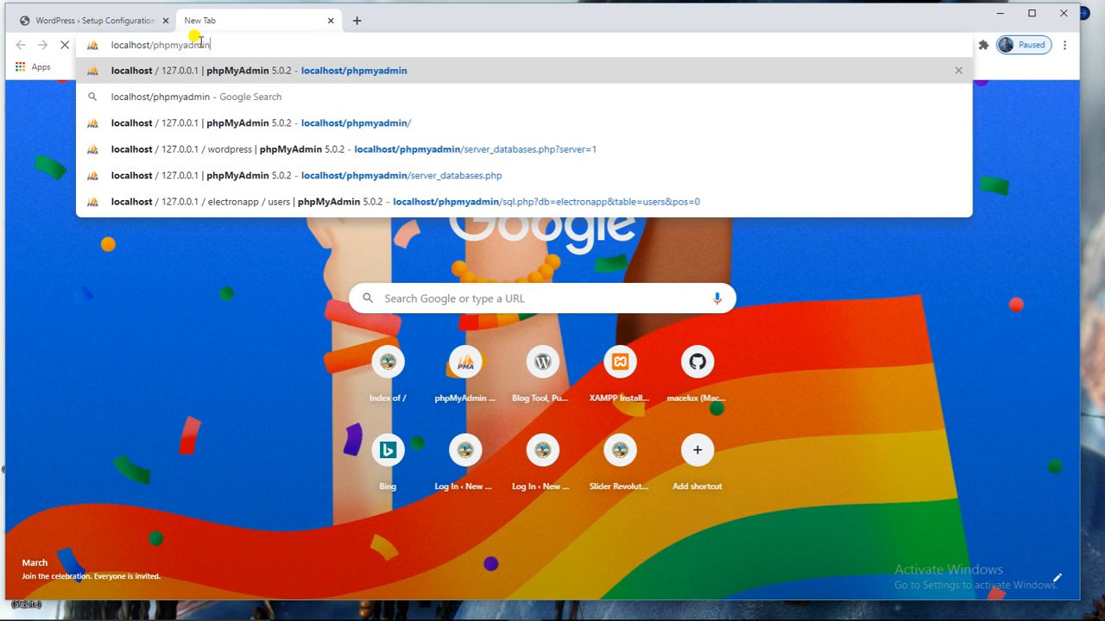
{"action": "key", "text": "Return"}
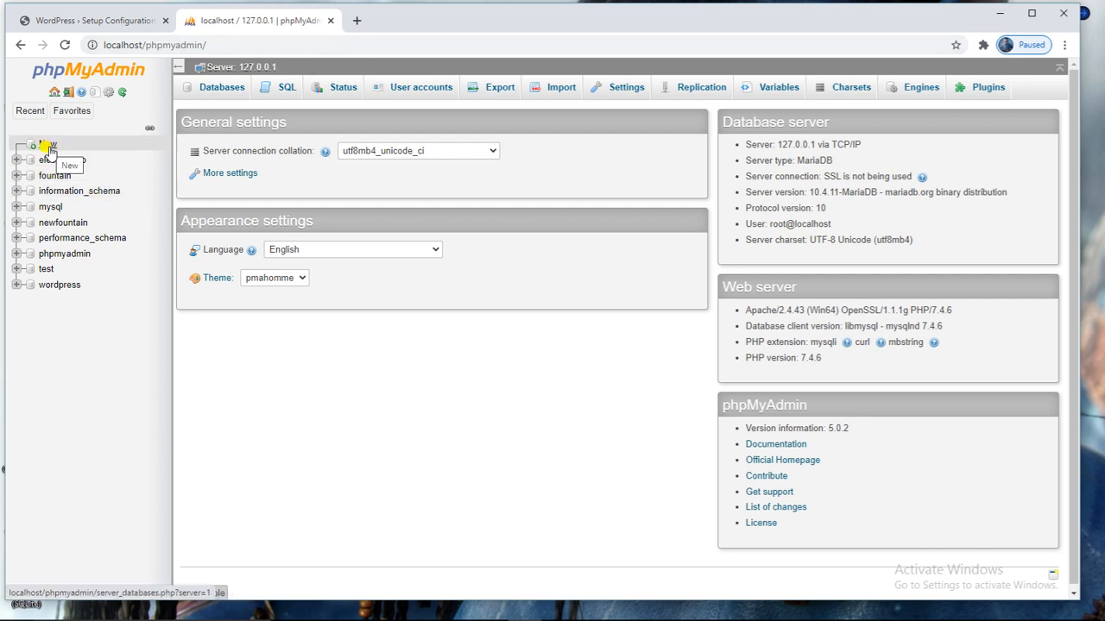
Create a new empty database named newwordpress from the Databases page.
{"action": "left_click", "coordinate": [231, 90]}
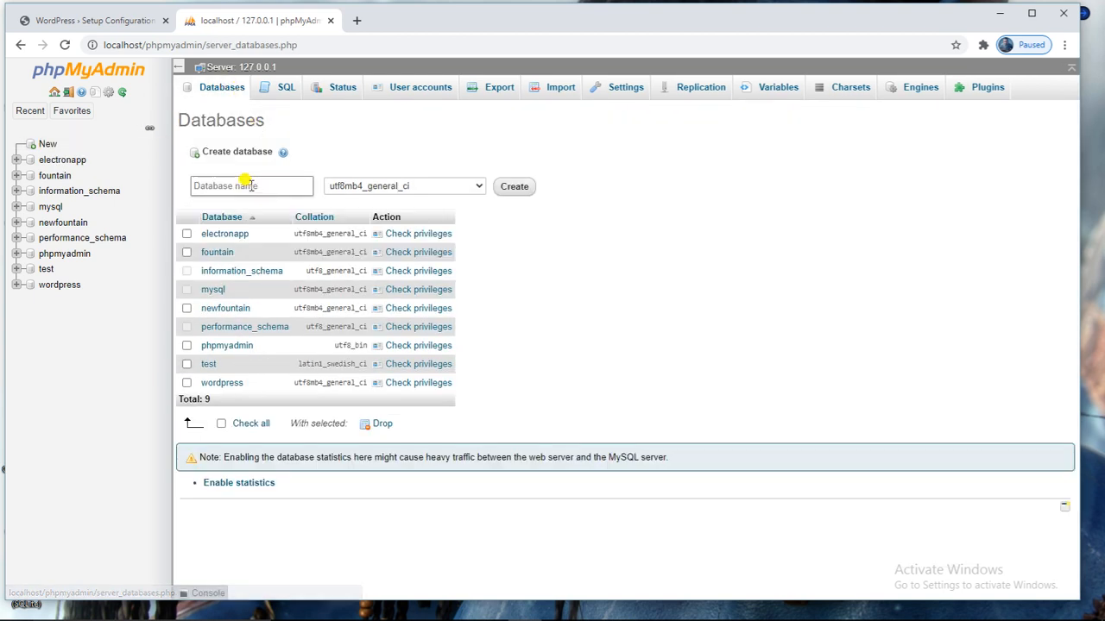
{"action": "left_click", "coordinate": [251, 185]}
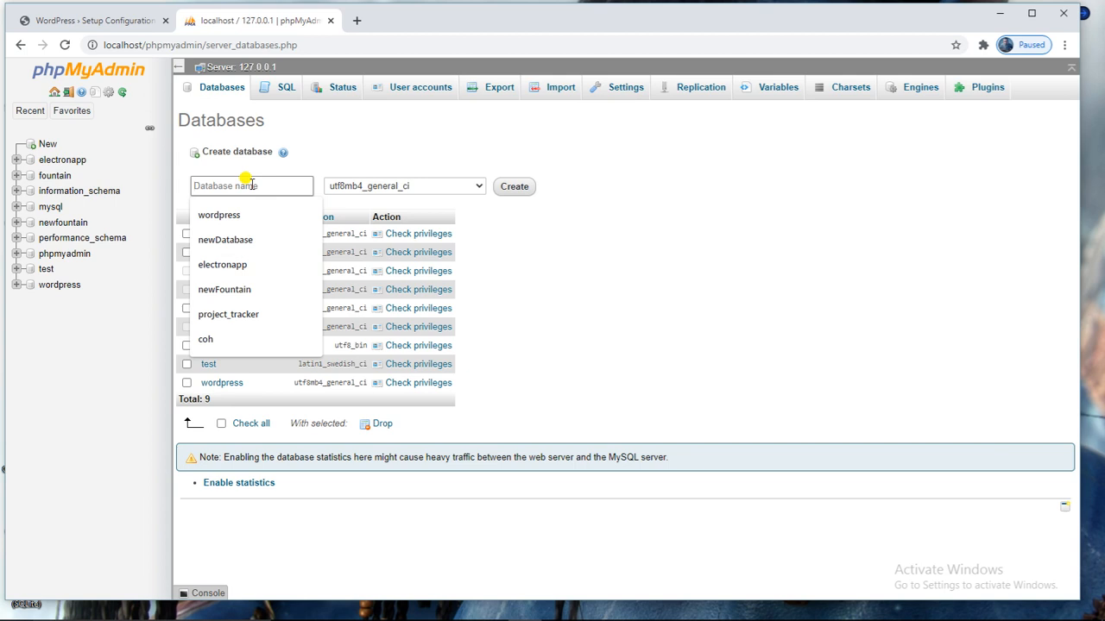
{"action": "type", "text": "newWordpress"}
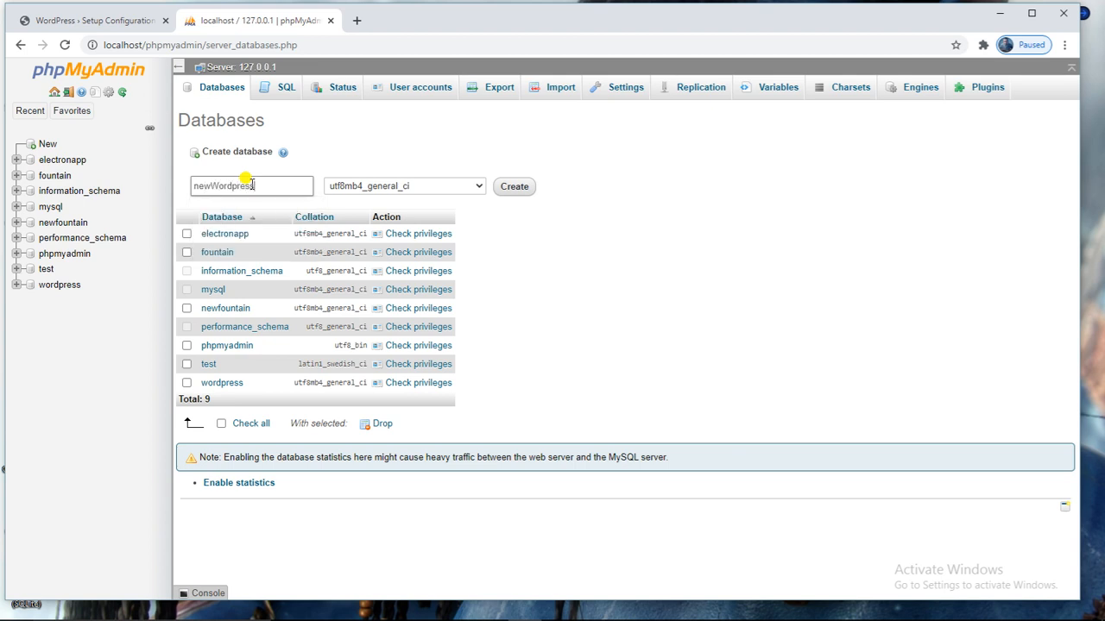
{"action": "left_click", "coordinate": [525, 190]}
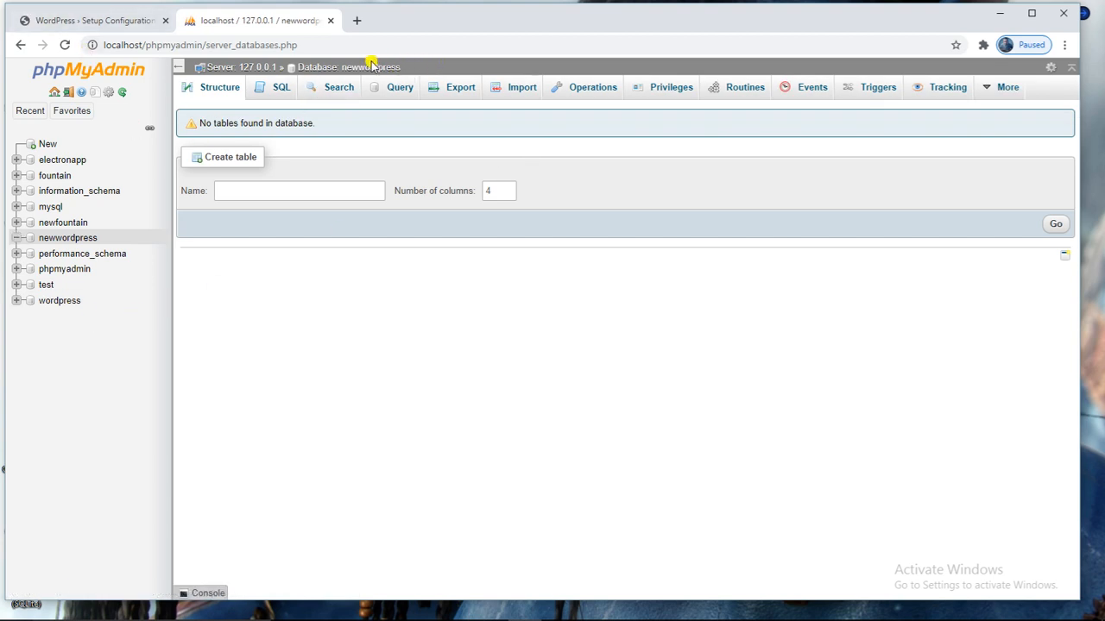
Copy the newwordpress database name and return to the WordPress setup tab.
{"action": "left_click_drag", "start_coordinate": [405, 66], "coordinate": [349, 62]}
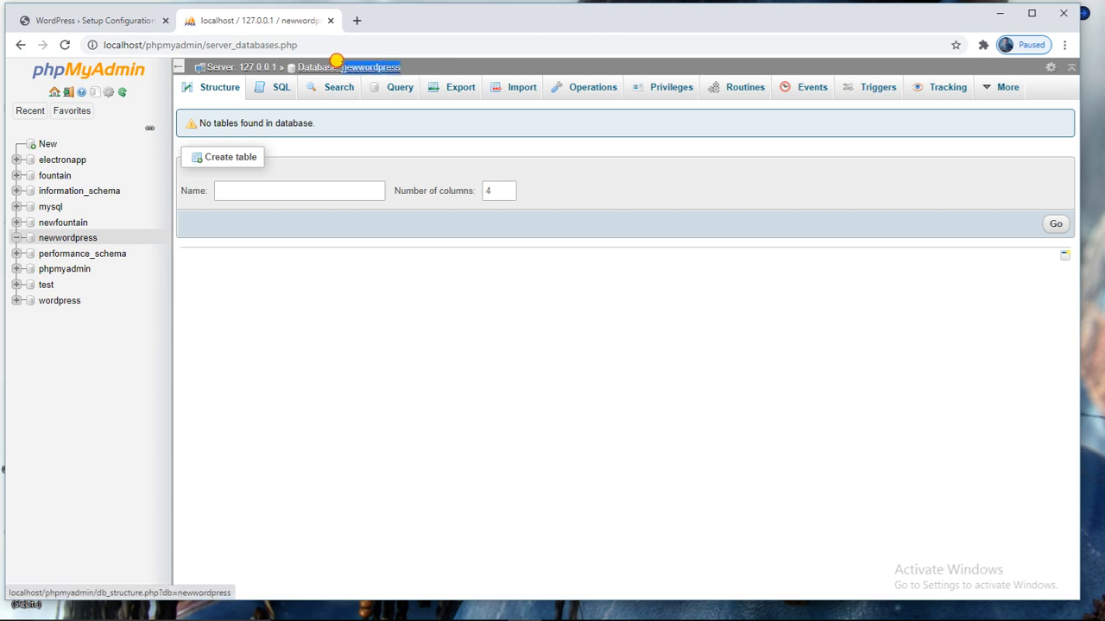
{"action": "right_click", "coordinate": [364, 67]}
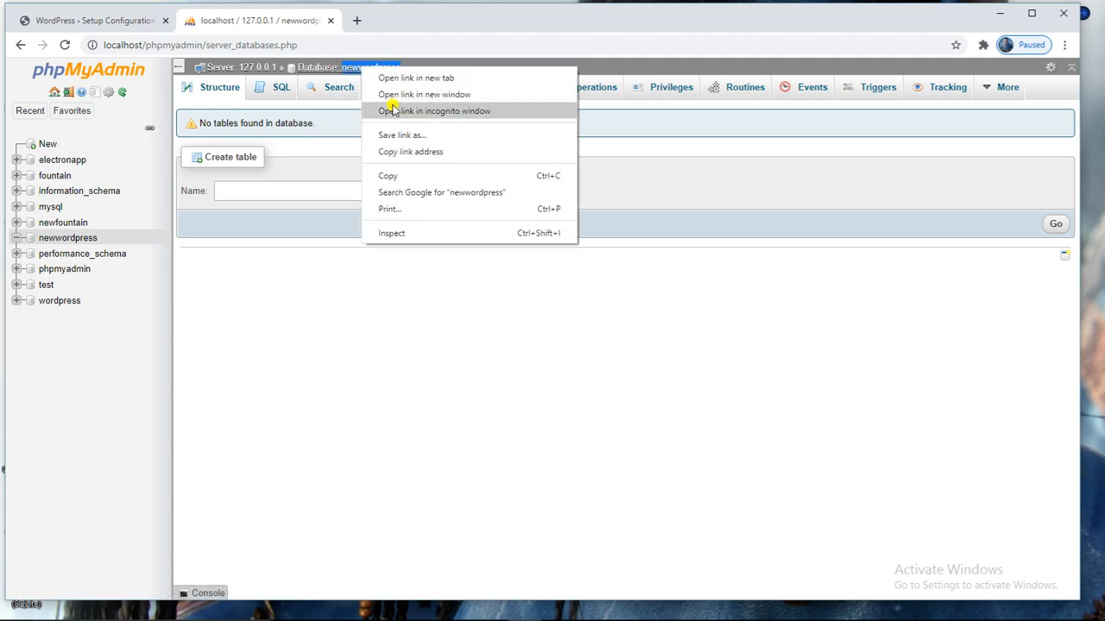
{"action": "left_click", "coordinate": [390, 175]}
{"action": "left_click", "coordinate": [121, 21]}
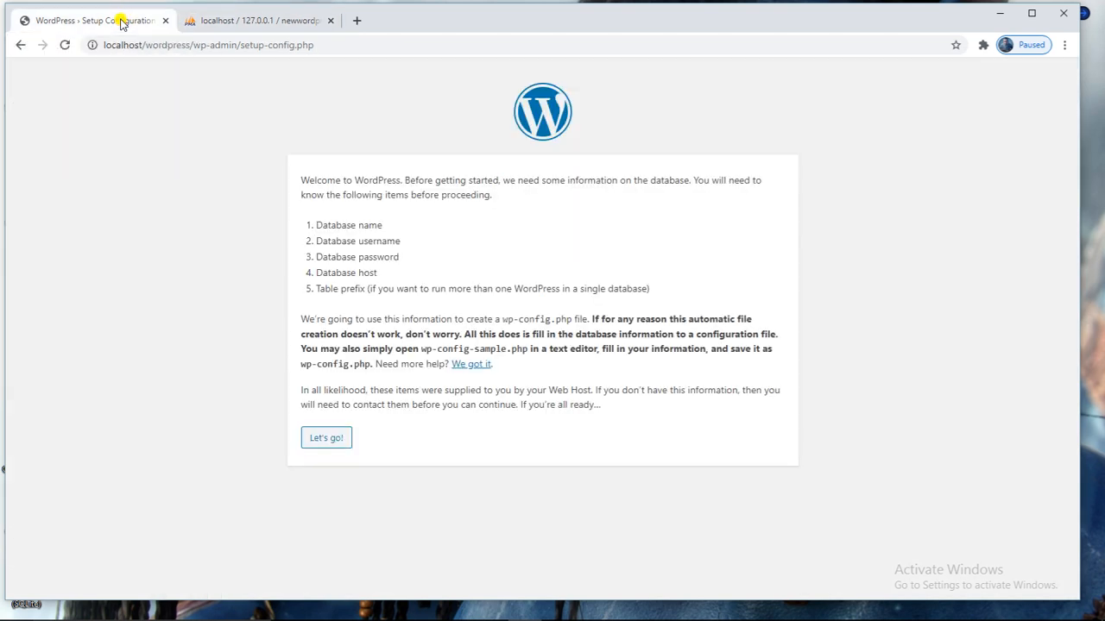
Start the database setup and paste newwordpress as the Database Name.
{"action": "left_click", "coordinate": [323, 441]}
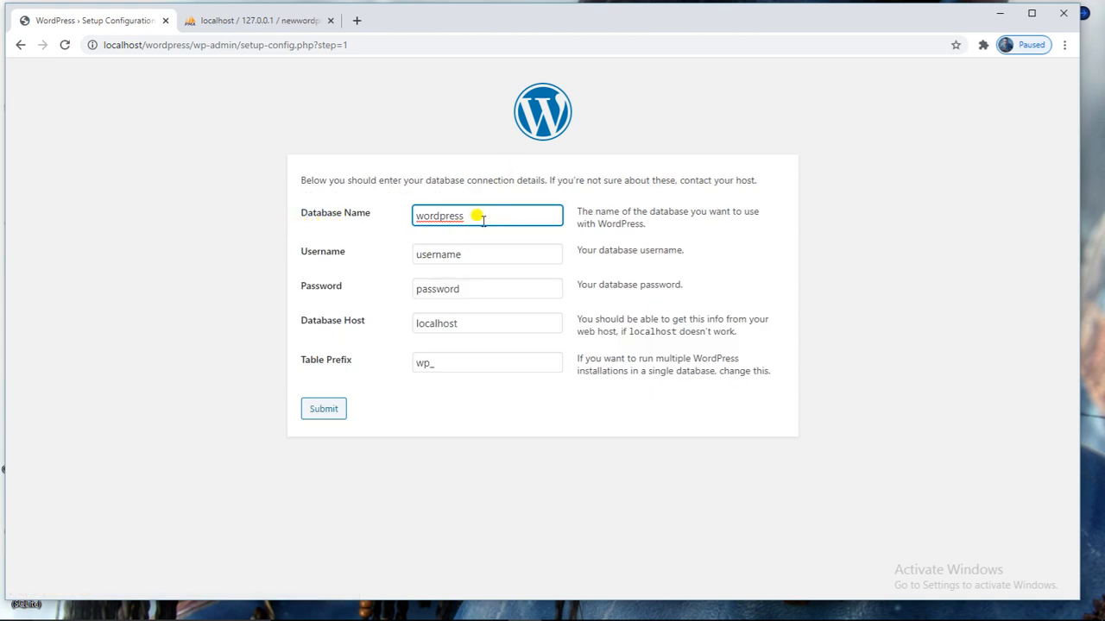
{"action": "left_click_drag", "start_coordinate": [476, 216], "coordinate": [363, 214]}
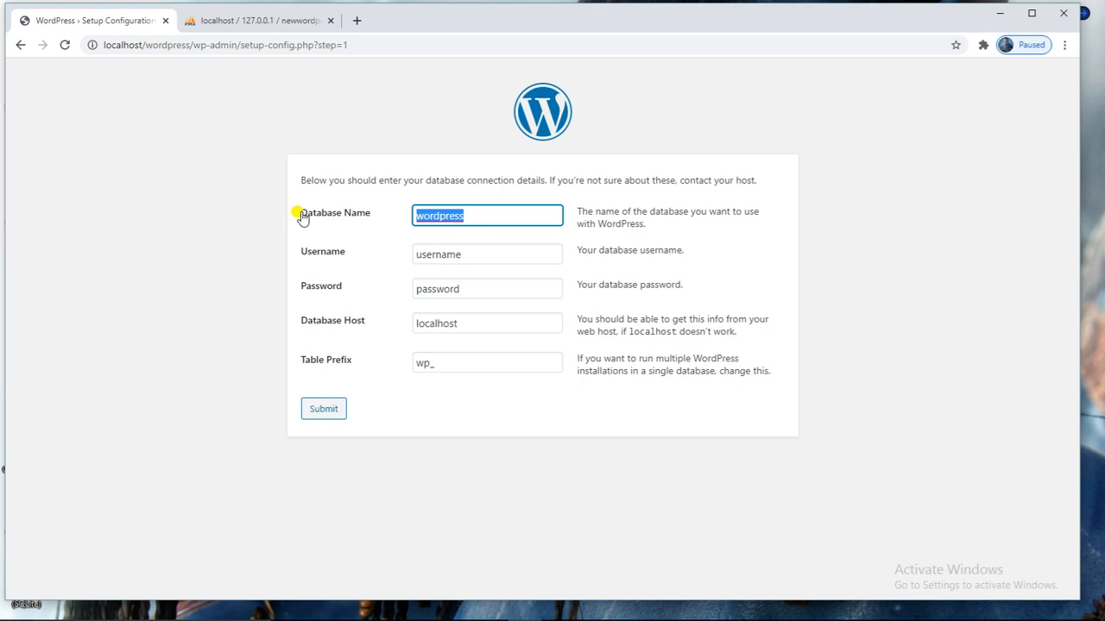
{"action": "left_click", "coordinate": [261, 20]}
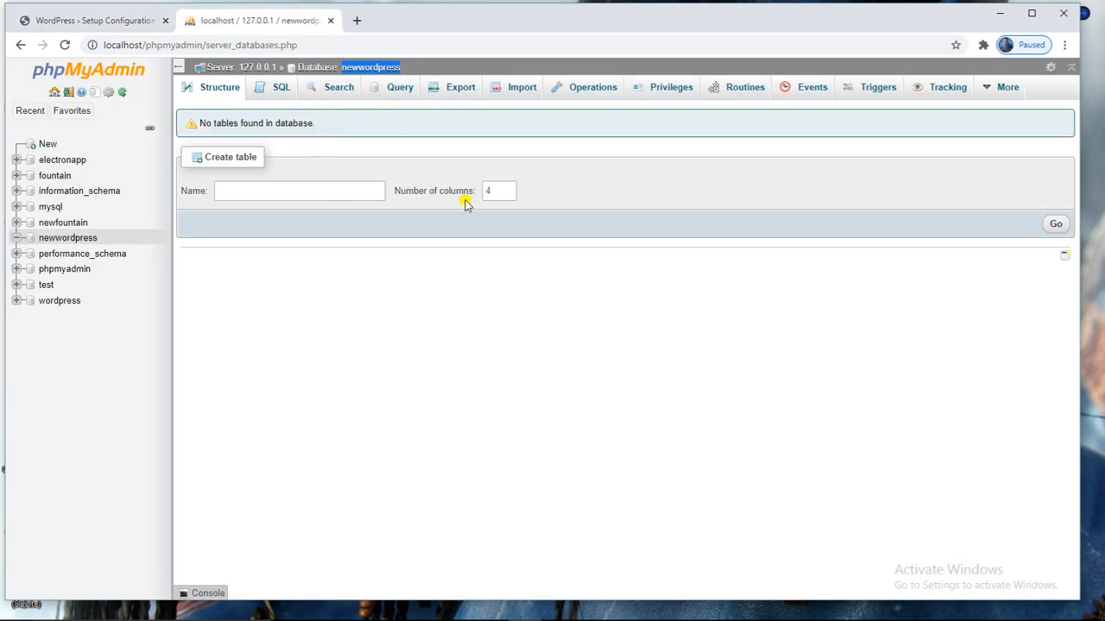
{"action": "left_click", "coordinate": [97, 21]}
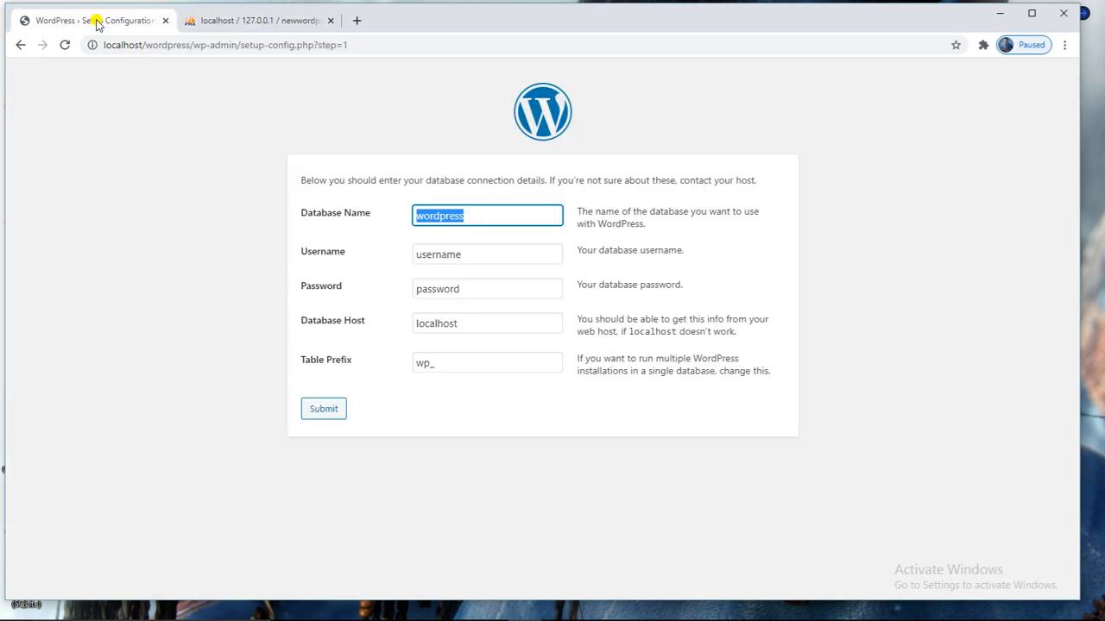
{"action": "key", "text": "ctrl+v"}
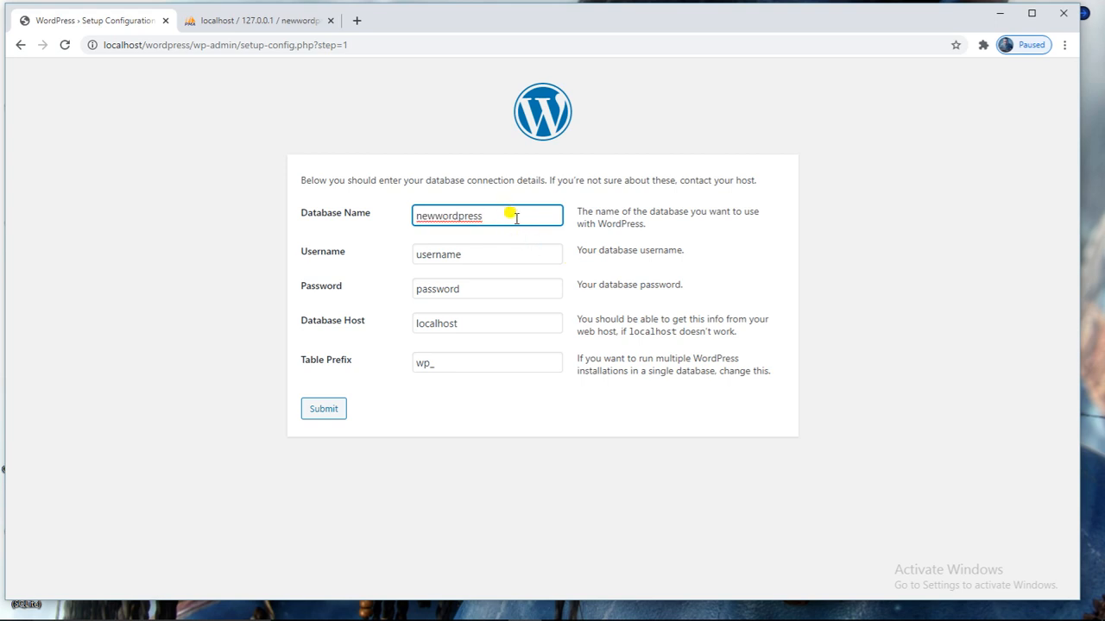
Set username root with an empty password, submit, and run the installation.
{"action": "double_click", "coordinate": [485, 252]}
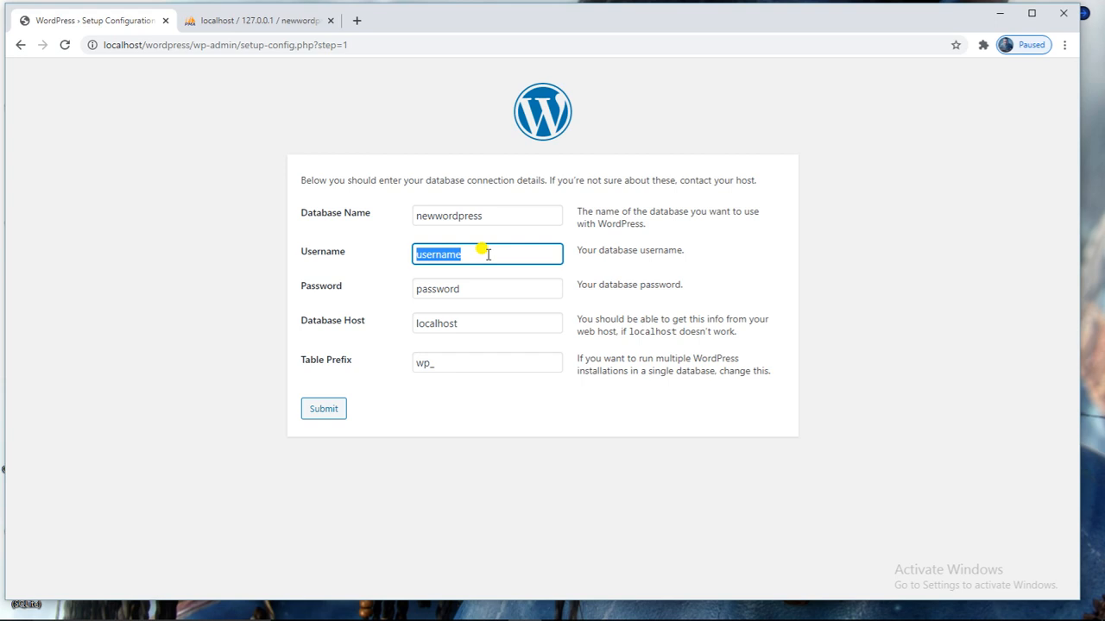
{"action": "key", "text": "BackSpace"}
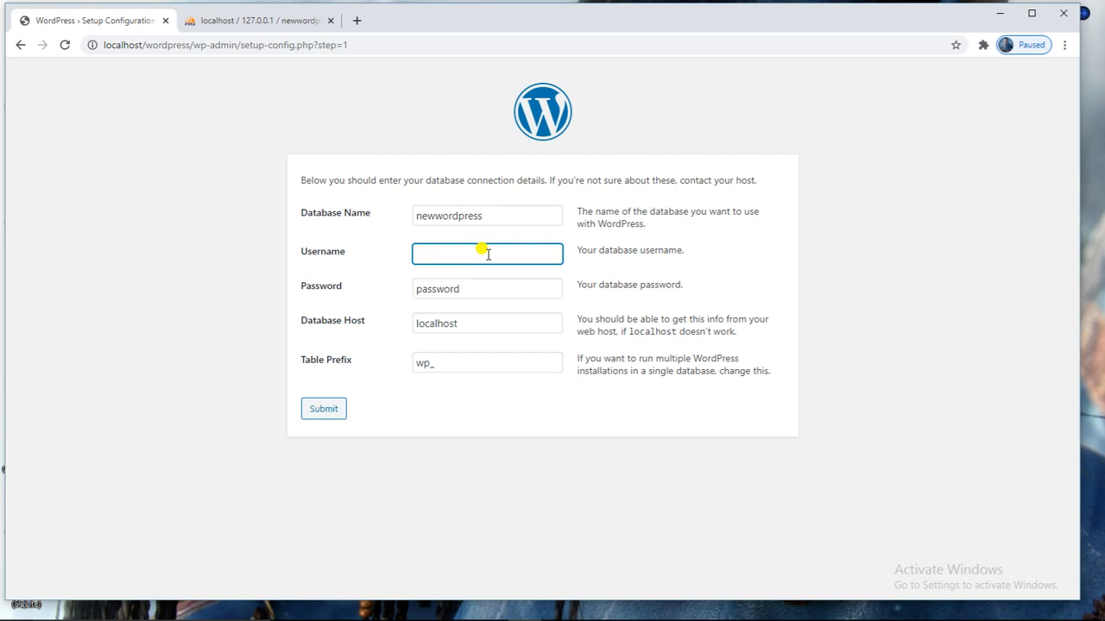
{"action": "type", "text": "r"}
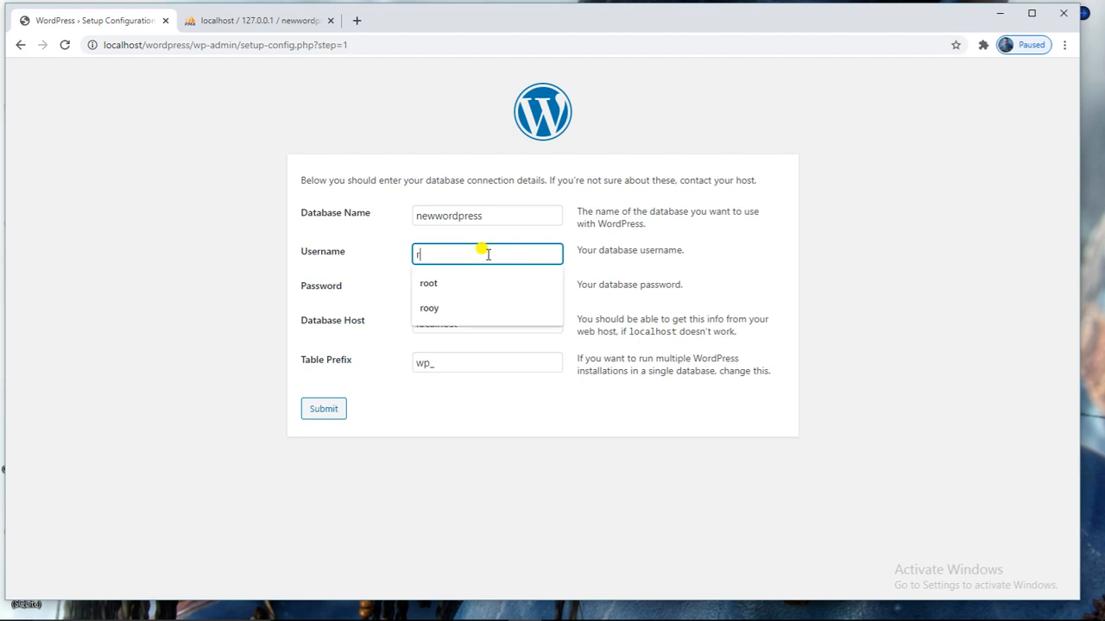
{"action": "type", "text": "oot"}
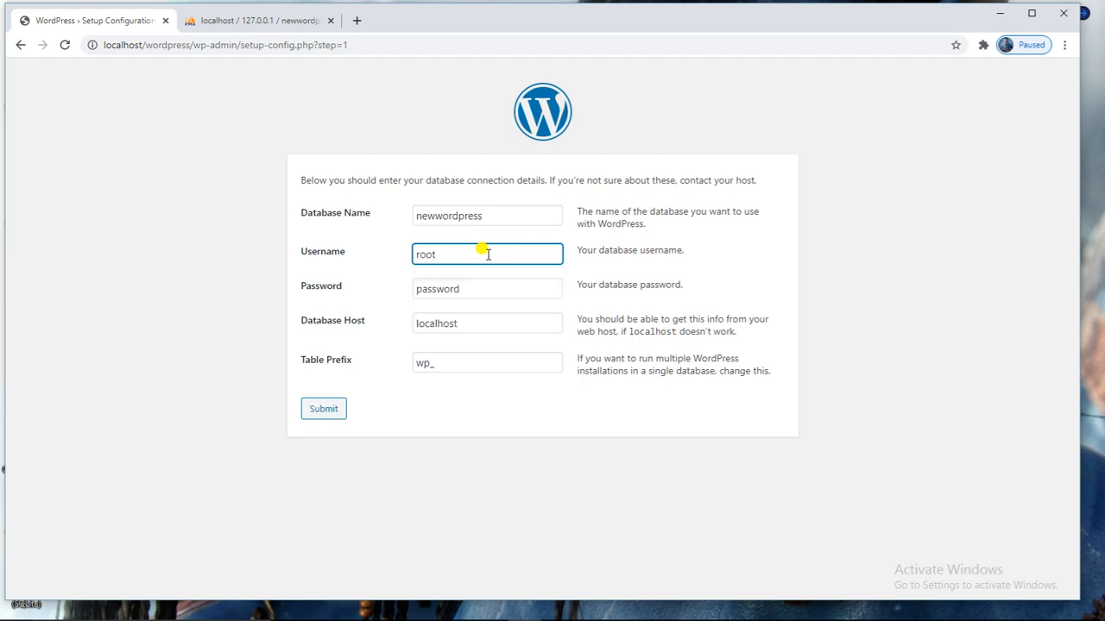
{"action": "double_click", "coordinate": [496, 291]}
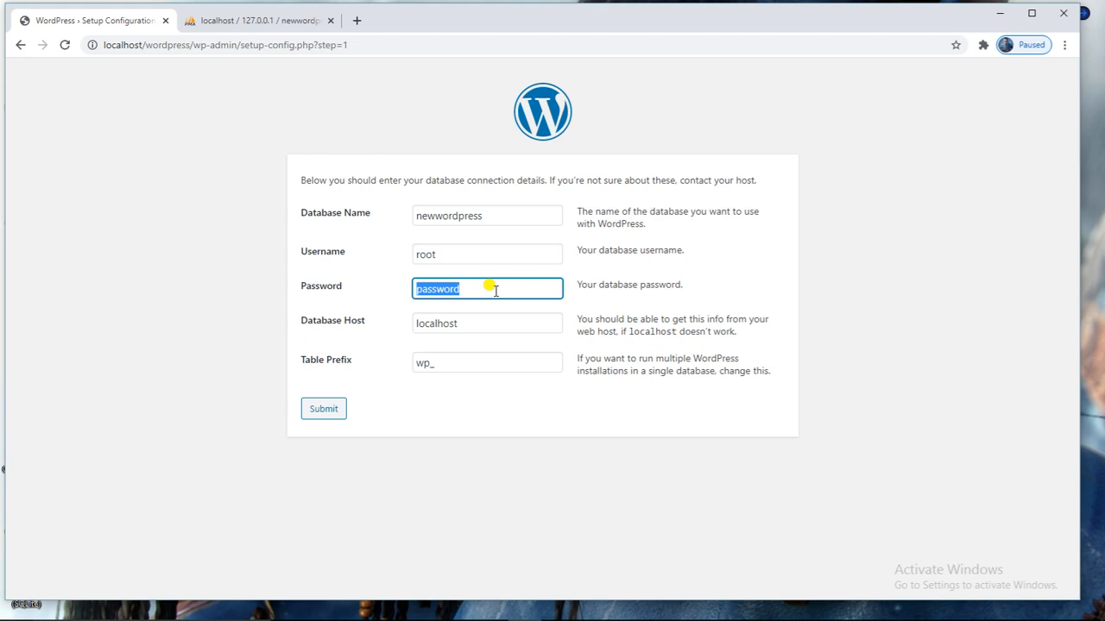
{"action": "key", "text": "BackSpace"}
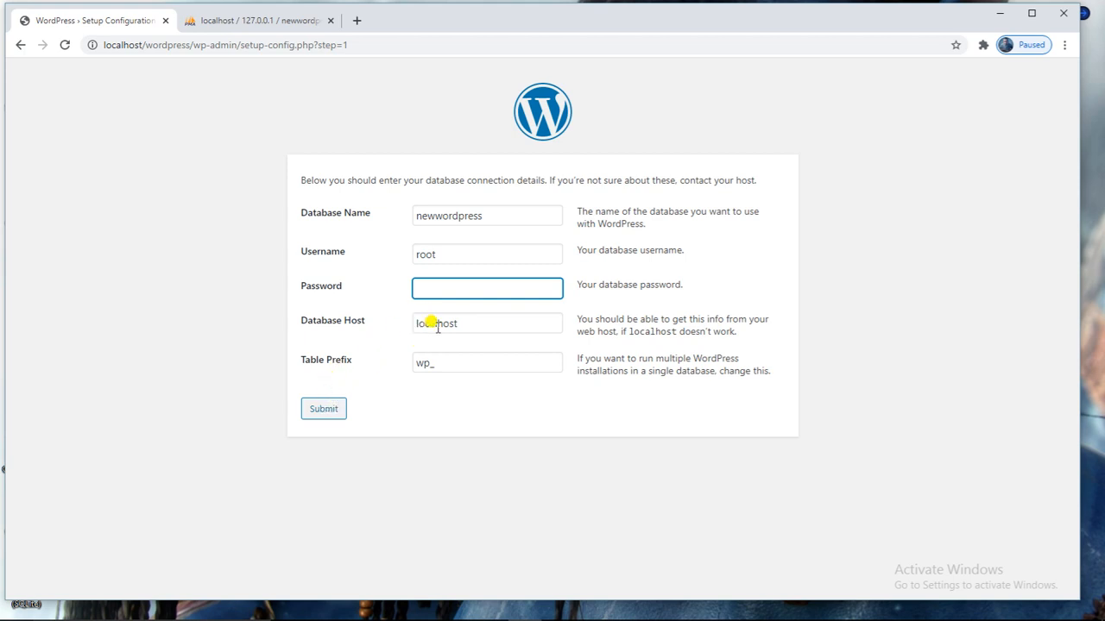
{"action": "left_click", "coordinate": [321, 408]}
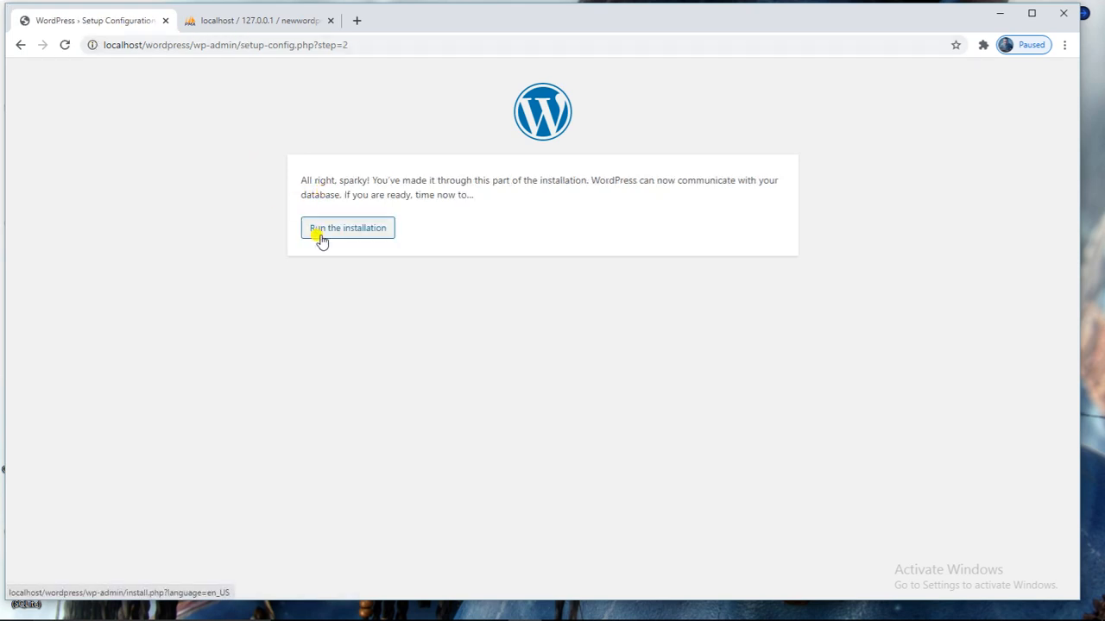
{"action": "left_click", "coordinate": [335, 238]}
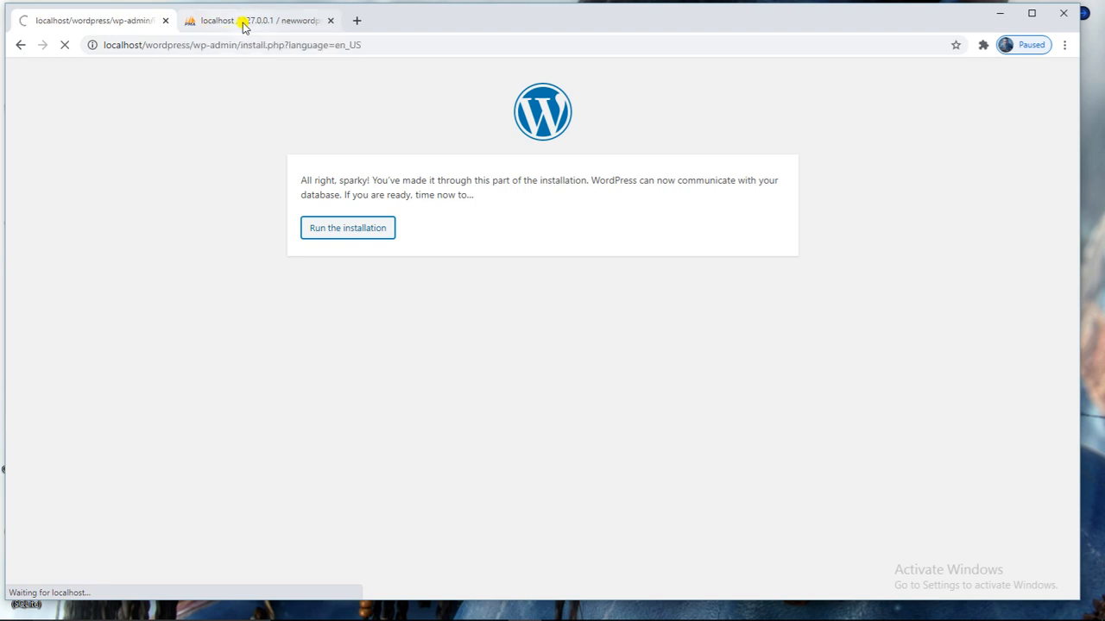
Enter site title 'head Start' and username admin on the install form.
{"action": "scroll", "coordinate": [513, 104], "scroll_direction": "down", "scroll_amount": 2}
{"action": "scroll", "coordinate": [544, 103], "scroll_direction": "up", "scroll_amount": 2}
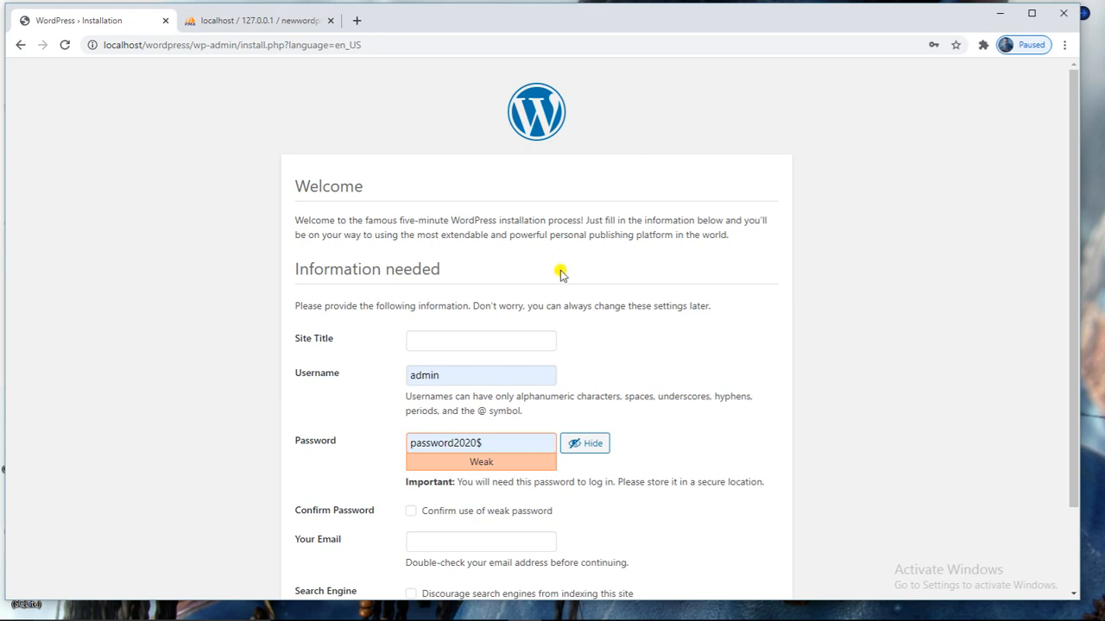
{"action": "scroll", "coordinate": [561, 275], "scroll_direction": "down", "scroll_amount": 1}
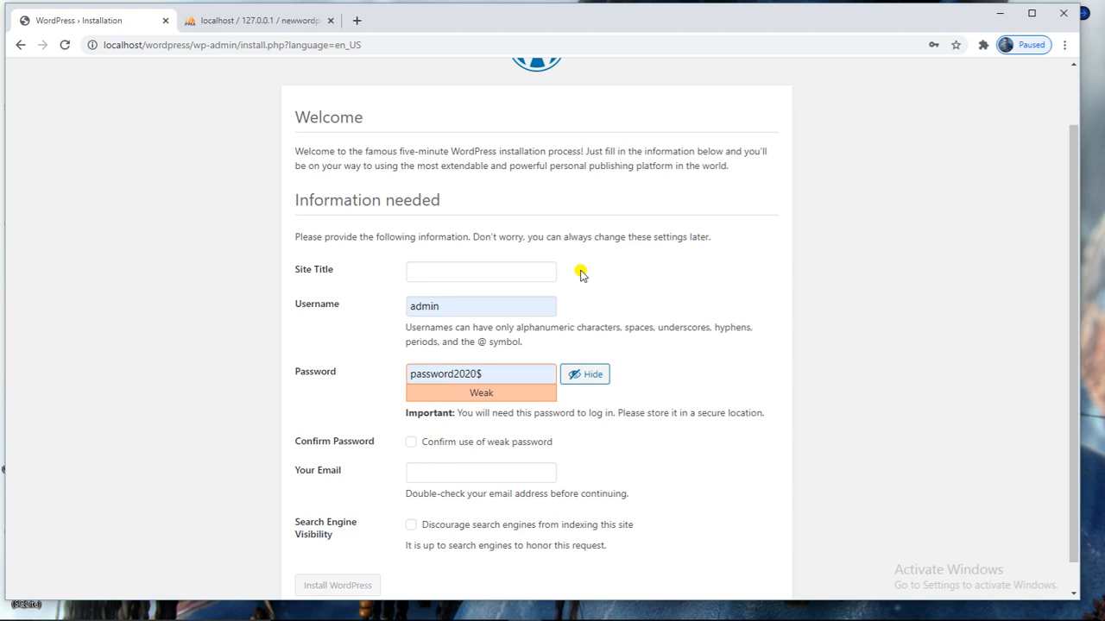
{"action": "scroll", "coordinate": [585, 276], "scroll_direction": "down", "scroll_amount": 1}
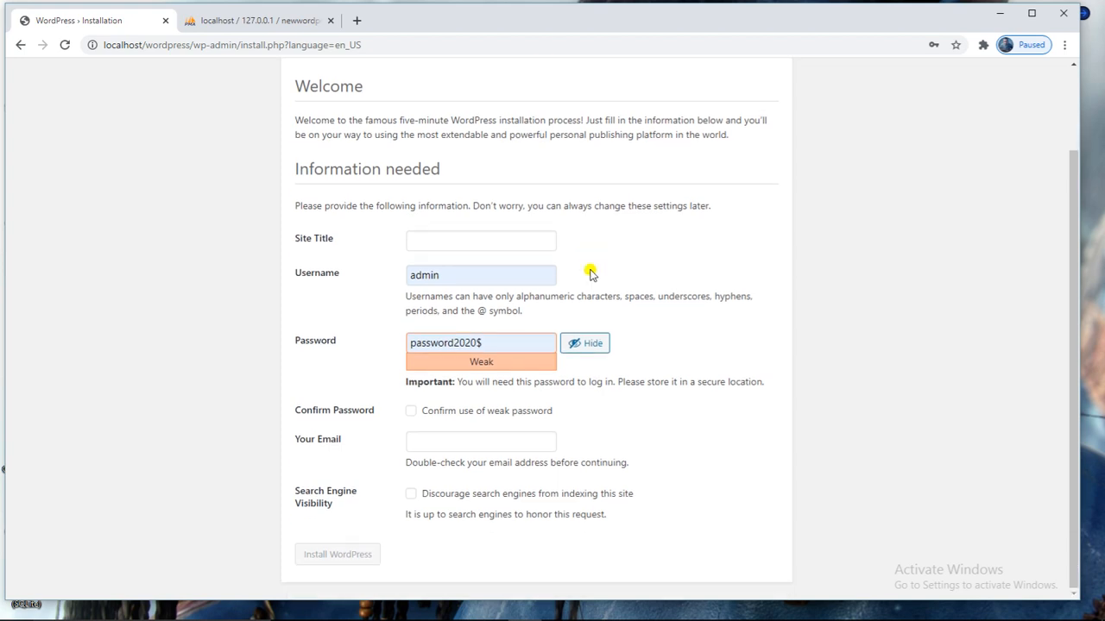
{"action": "scroll", "coordinate": [591, 267], "scroll_direction": "up", "scroll_amount": 2}
{"action": "left_click", "coordinate": [460, 338]}
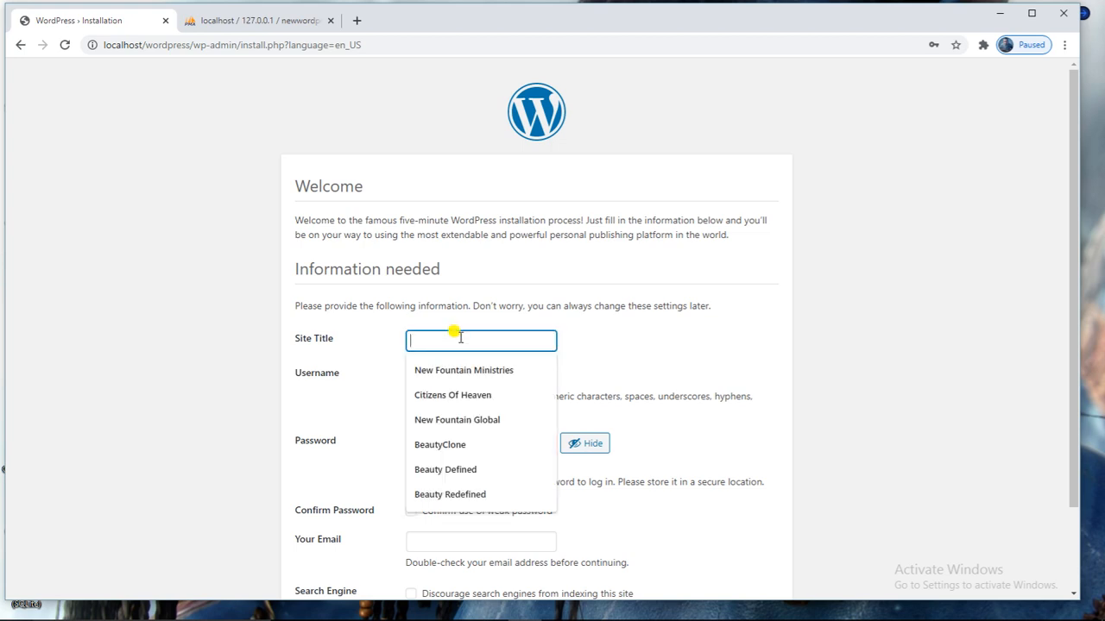
{"action": "type", "text": "head Start"}
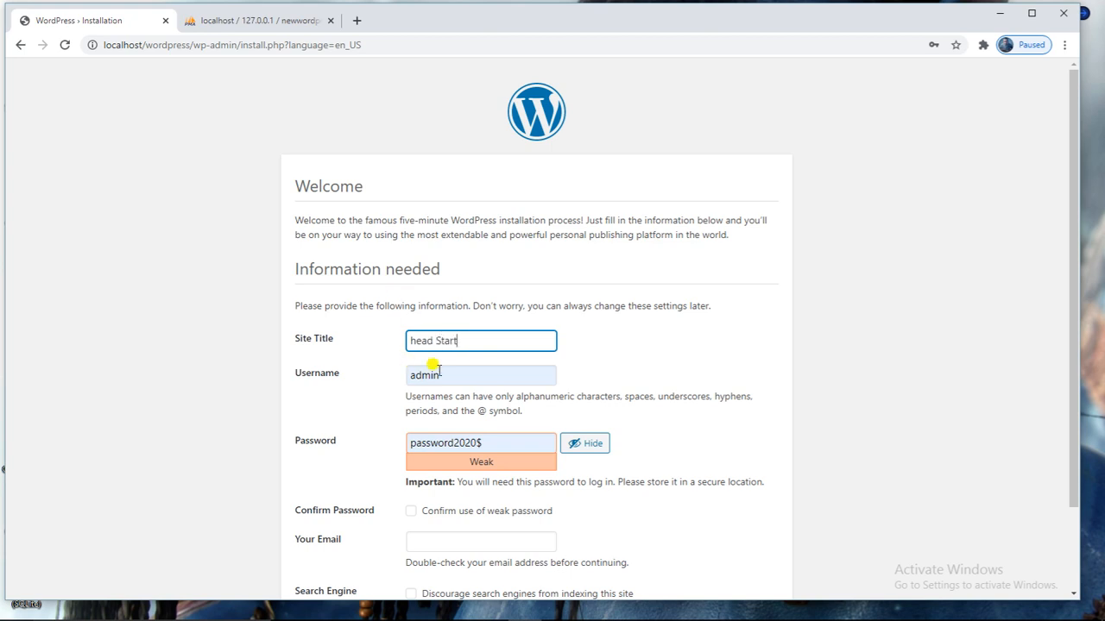
{"action": "left_click", "coordinate": [444, 373]}
{"action": "left_click_drag", "start_coordinate": [455, 376], "coordinate": [406, 371]}
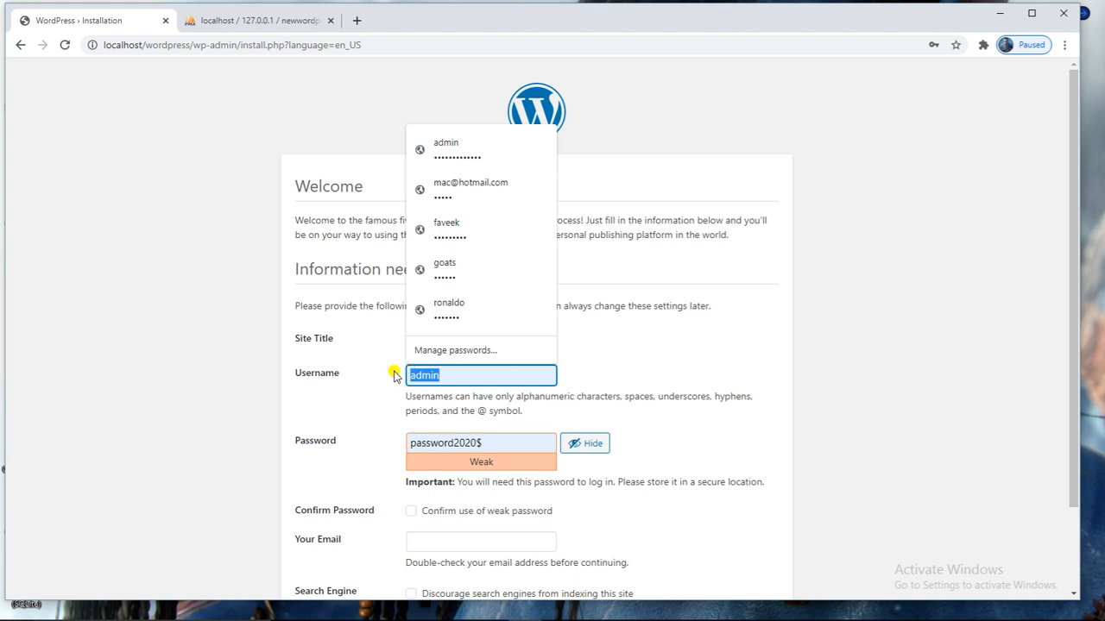
{"action": "type", "text": "admin"}
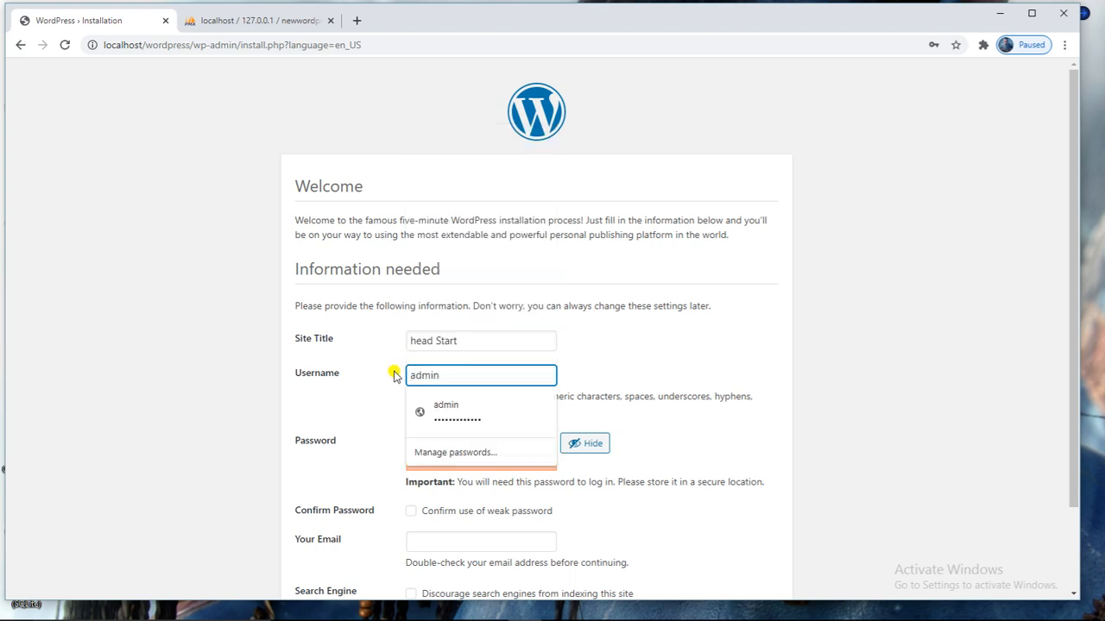
Replace the suggested password with a self-chosen password, cancelling the accidental Save As dialog.
{"action": "left_click", "coordinate": [394, 372]}
{"action": "double_click", "coordinate": [441, 441]}
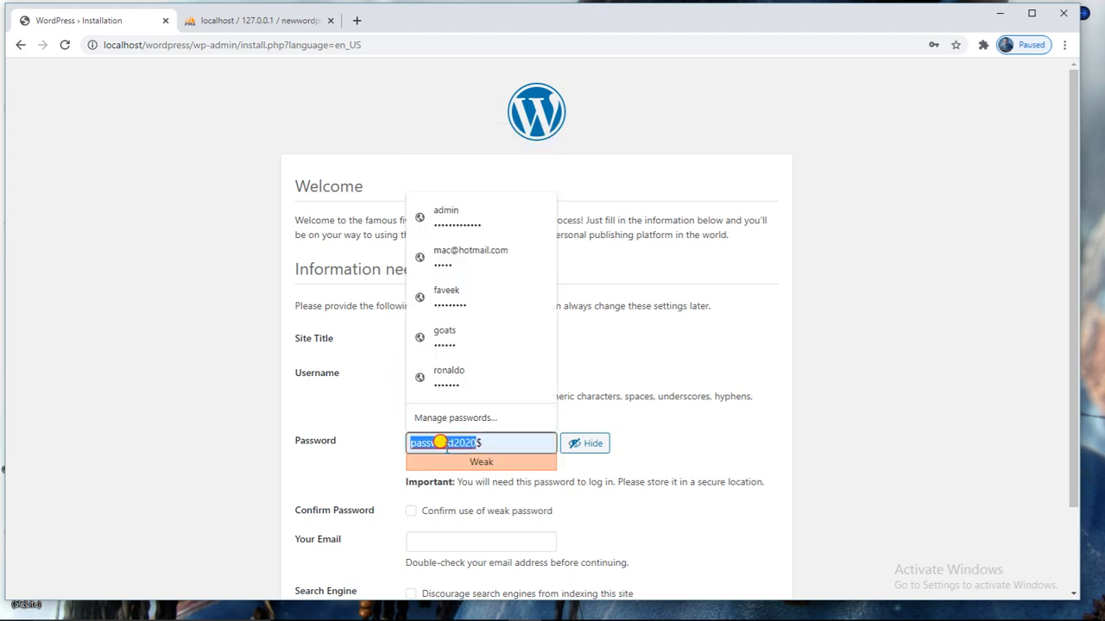
{"action": "key", "text": "ctrl+s"}
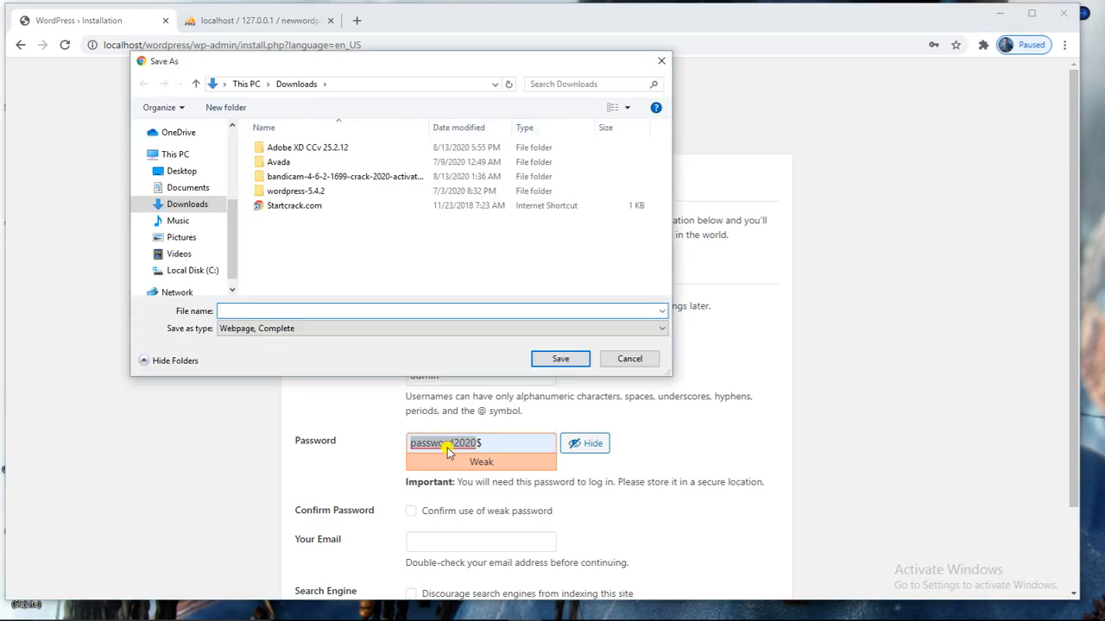
{"action": "left_click", "coordinate": [627, 365]}
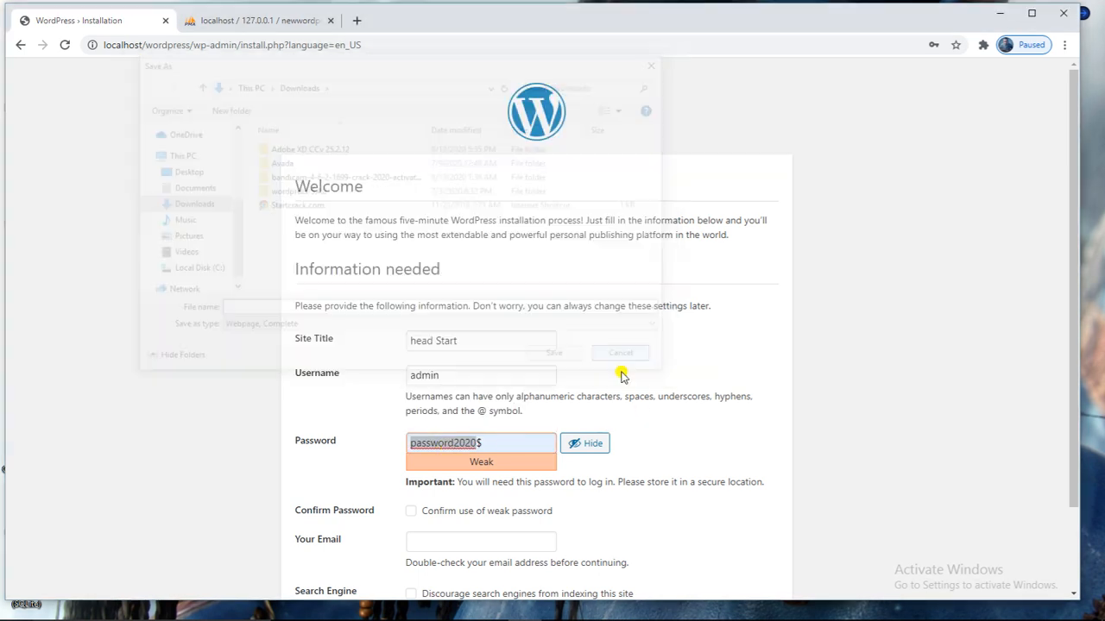
{"action": "key", "text": "BackSpace"}
{"action": "key", "text": "Delete"}
{"action": "type", "text": "admin2020"}
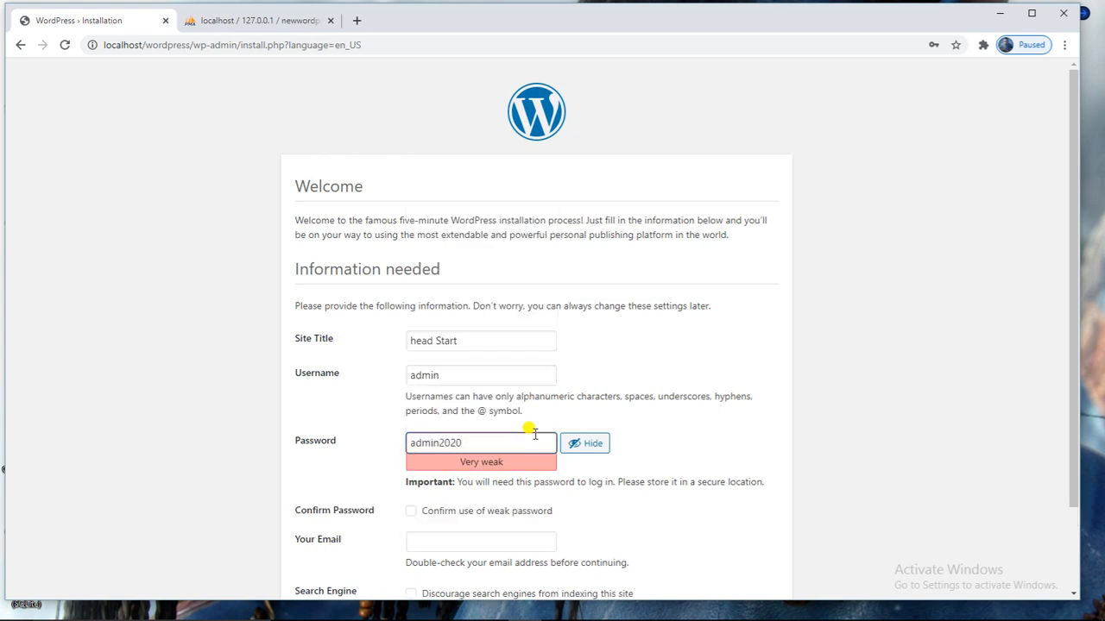
{"action": "type", "text": "#"}
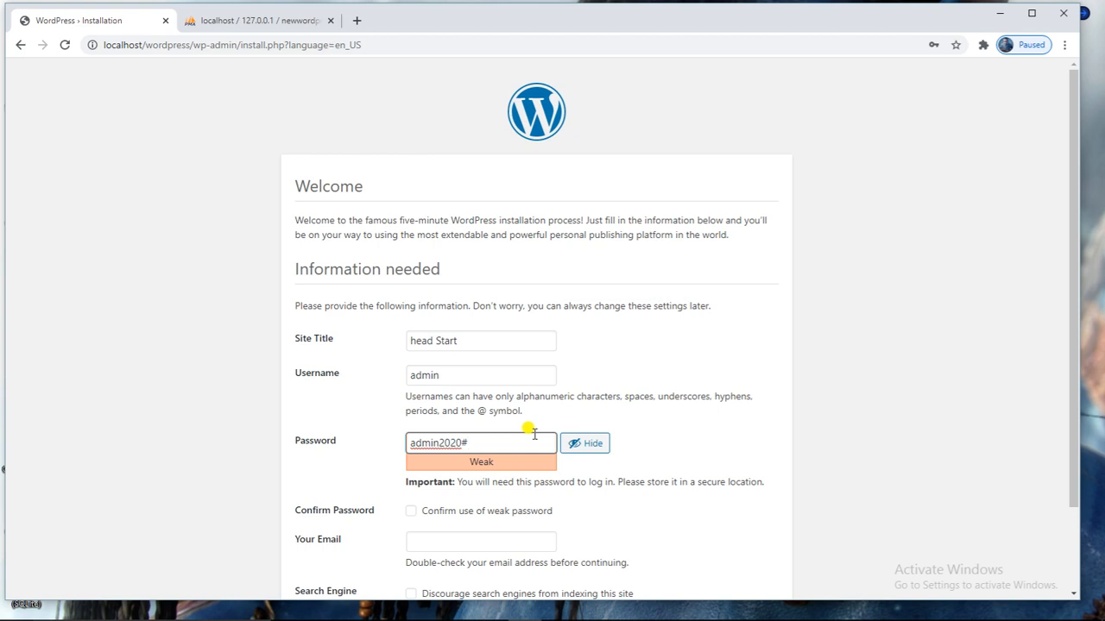
{"action": "left_click", "coordinate": [641, 416]}
Tick 'Confirm use of weak password' and fill in the admin e-mail address.
{"action": "scroll", "coordinate": [585, 413], "scroll_direction": "down", "scroll_amount": 2}
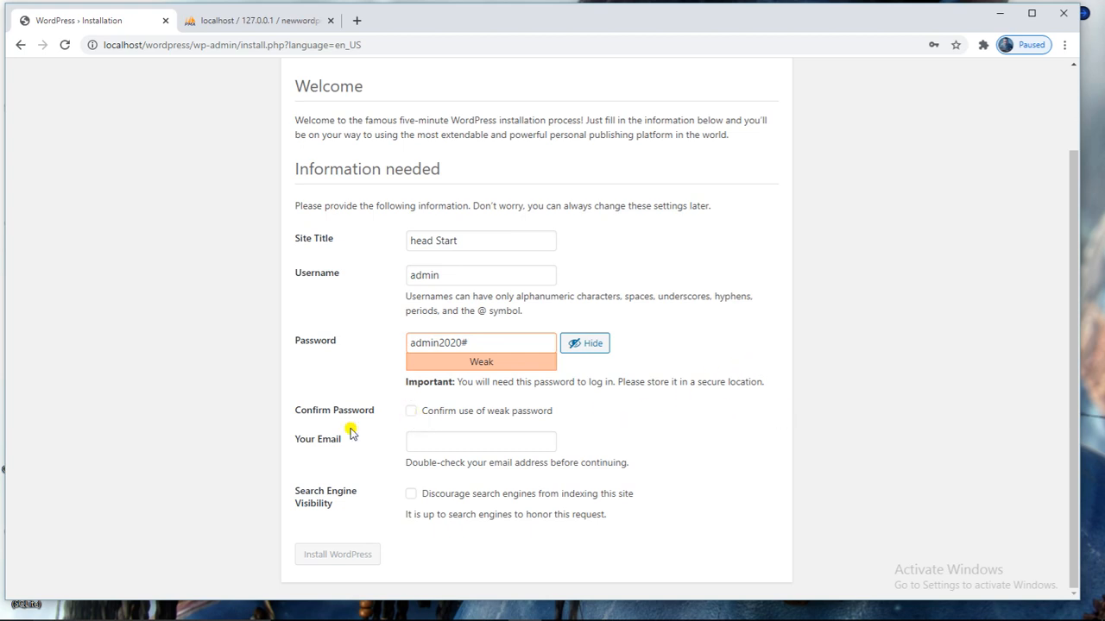
{"action": "left_click", "coordinate": [412, 413]}
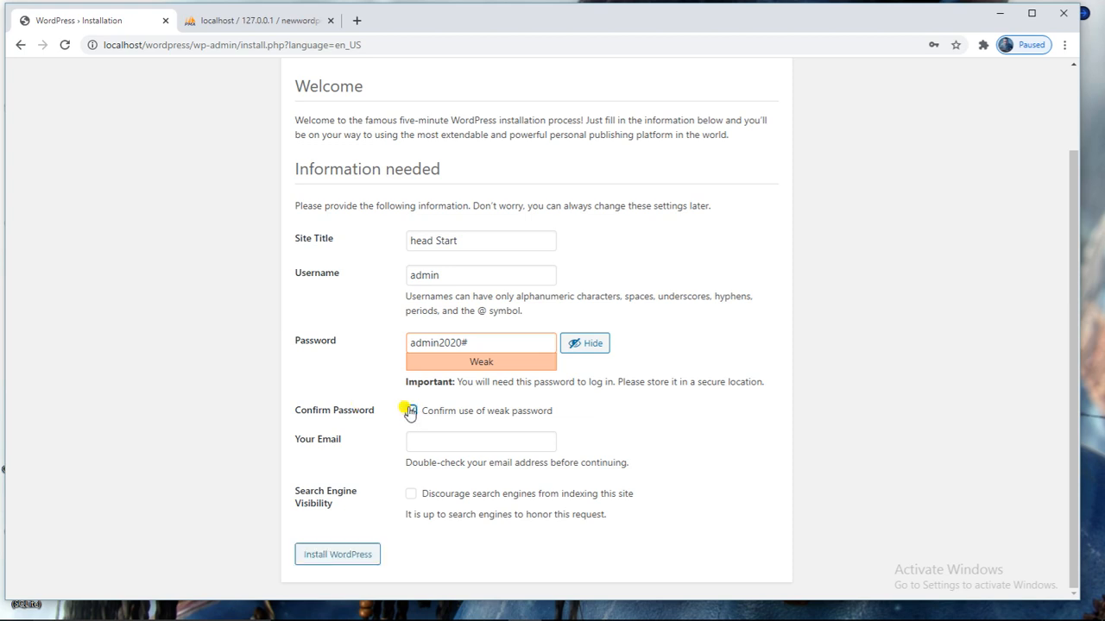
{"action": "left_click", "coordinate": [526, 436]}
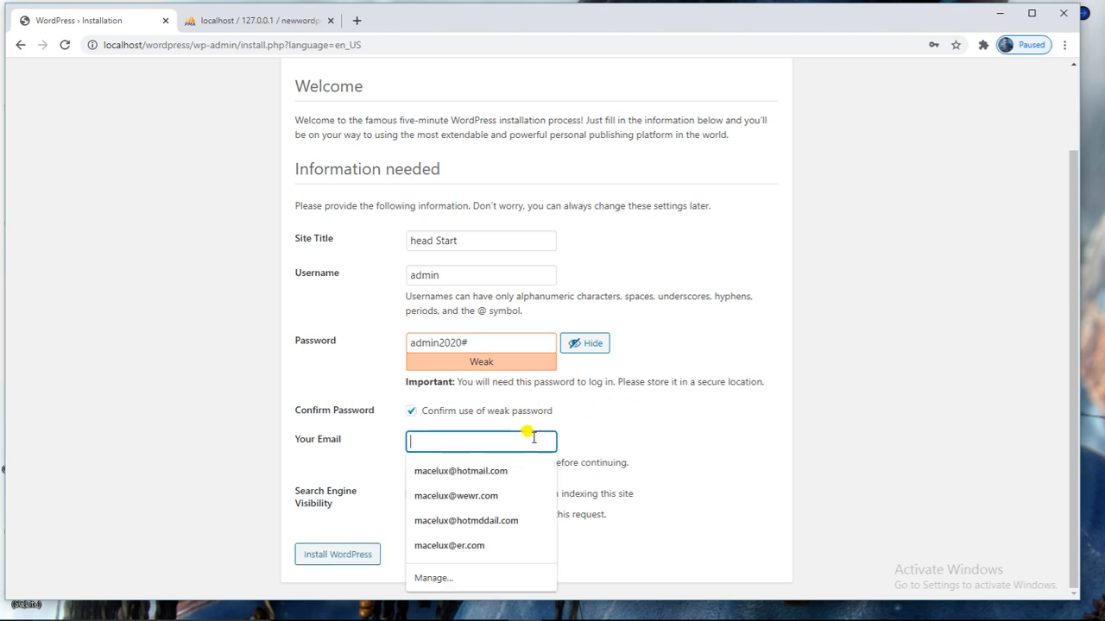
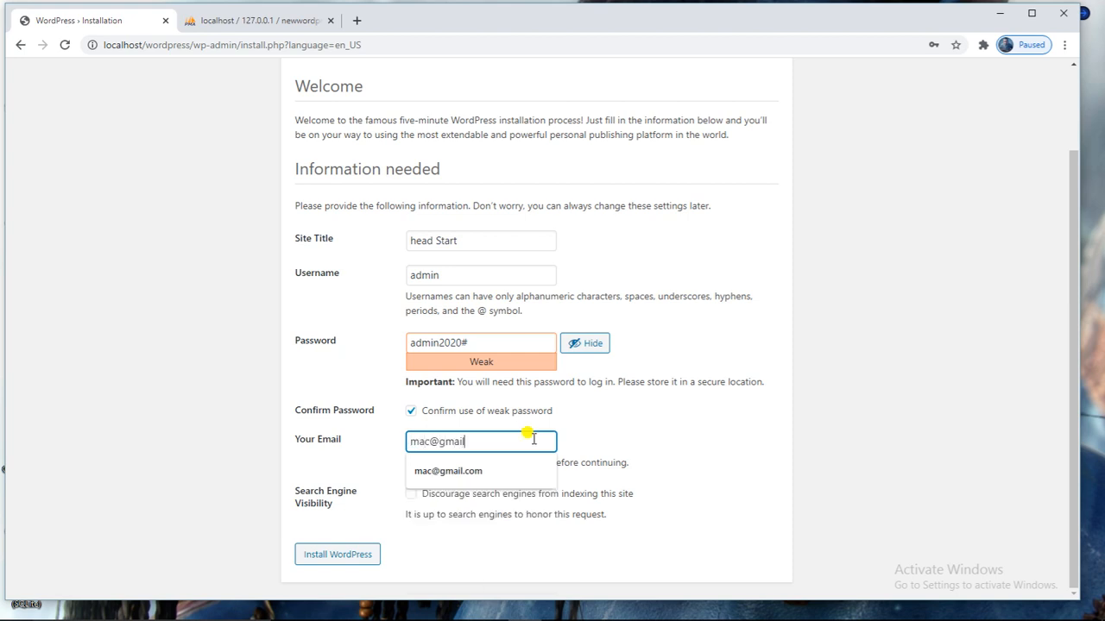
{"action": "left_click", "coordinate": [681, 452]}
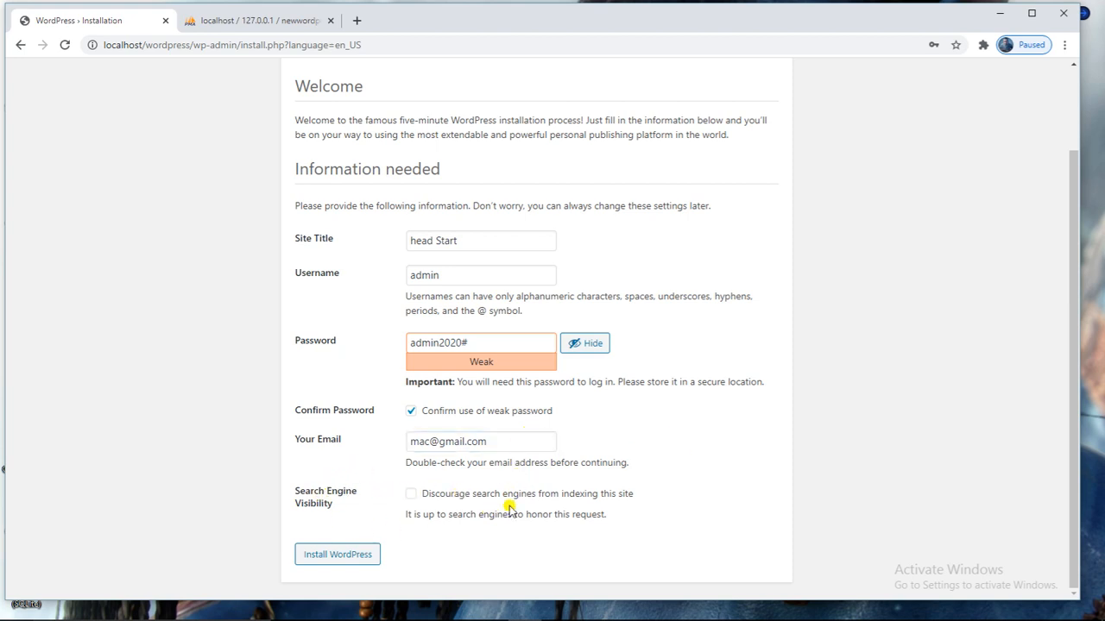
Install WordPress, dismiss Chrome's update-password prompt, and open the login page.
{"action": "left_click", "coordinate": [342, 561]}
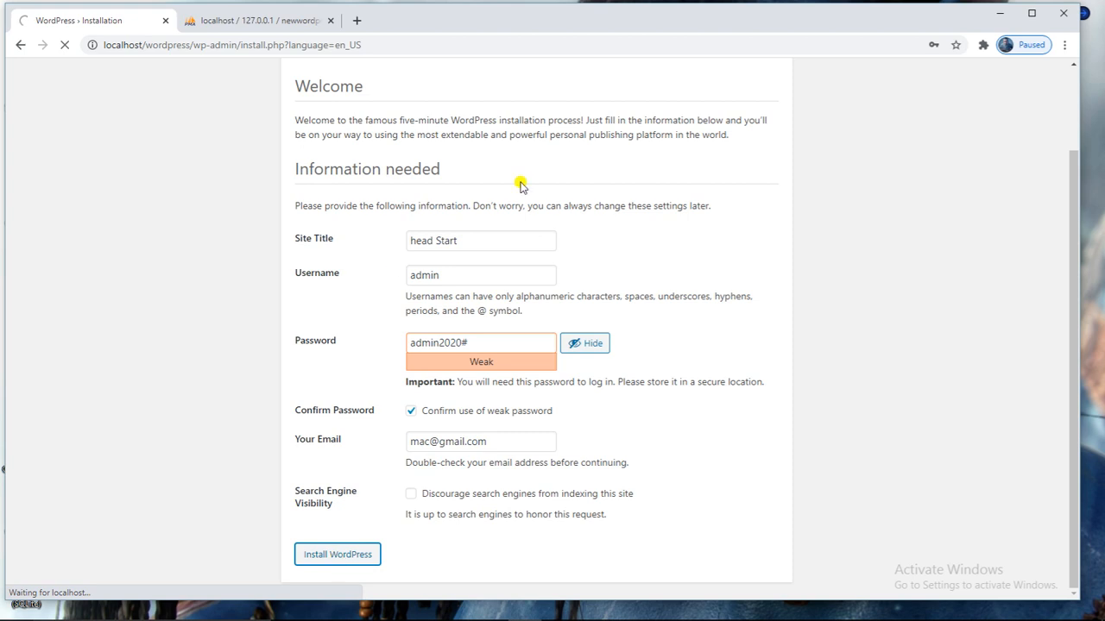
{"action": "scroll", "coordinate": [515, 172], "scroll_direction": "up", "scroll_amount": 2}
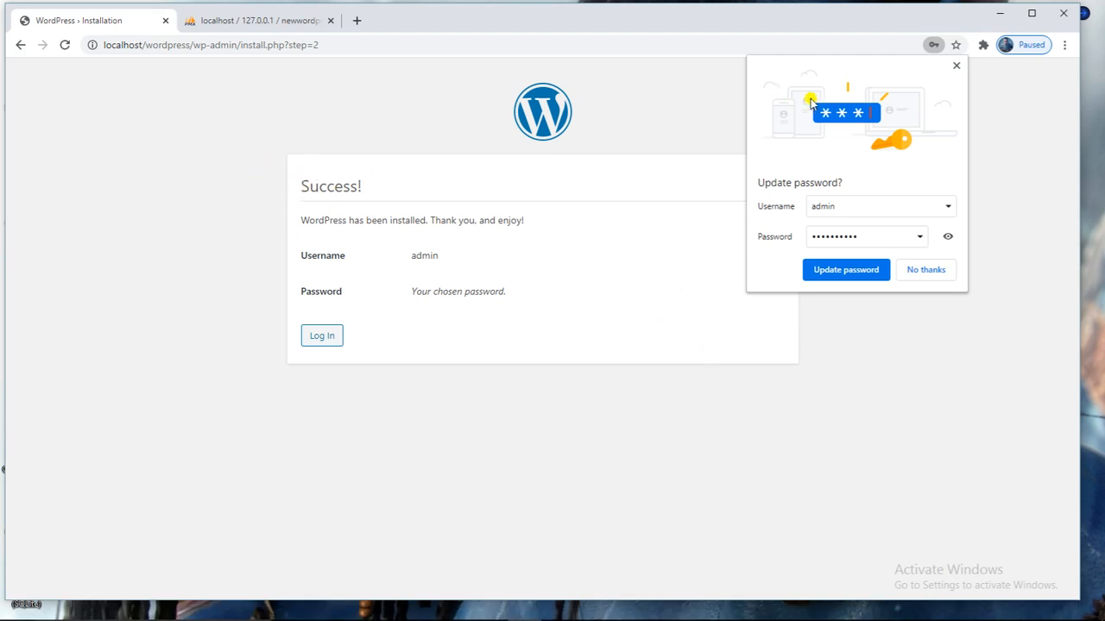
{"action": "left_click", "coordinate": [955, 69]}
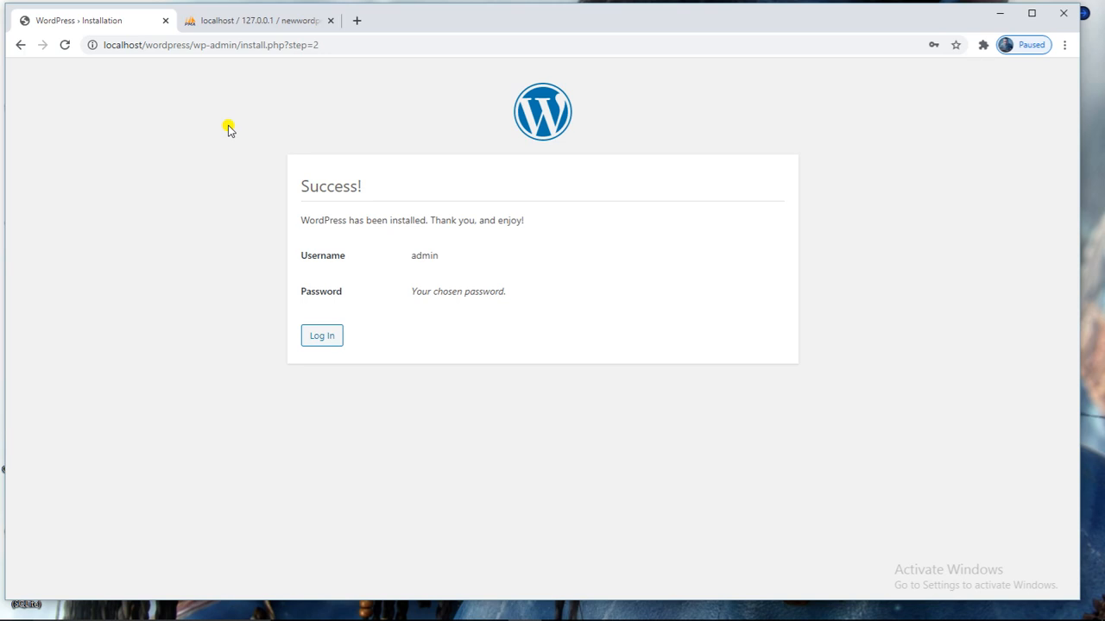
{"action": "left_click", "coordinate": [321, 336]}
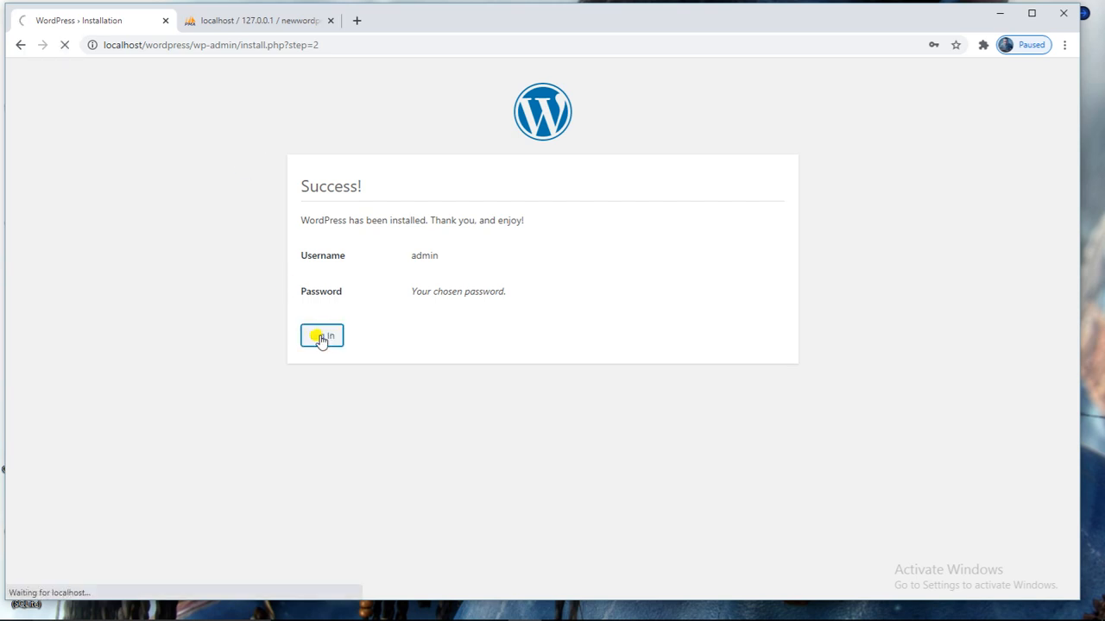
{"action": "left_click", "coordinate": [582, 271]}
Log in as admin with the account password, verifying it and ticking Remember Me.
{"action": "left_click", "coordinate": [577, 305]}
{"action": "double_click", "coordinate": [576, 320]}
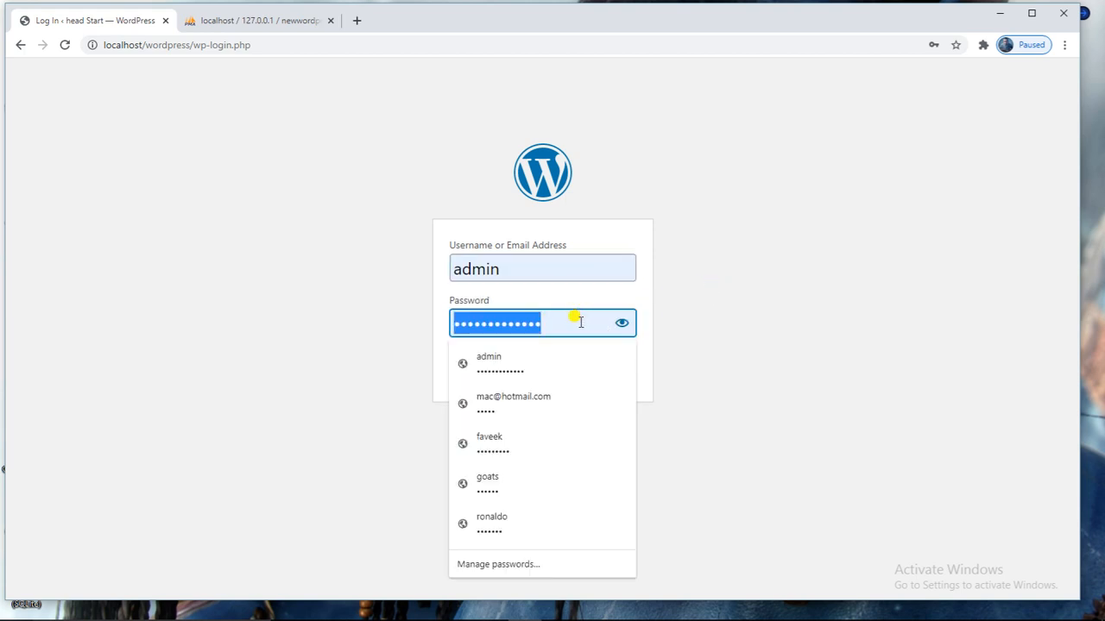
{"action": "type", "text": "admin"}
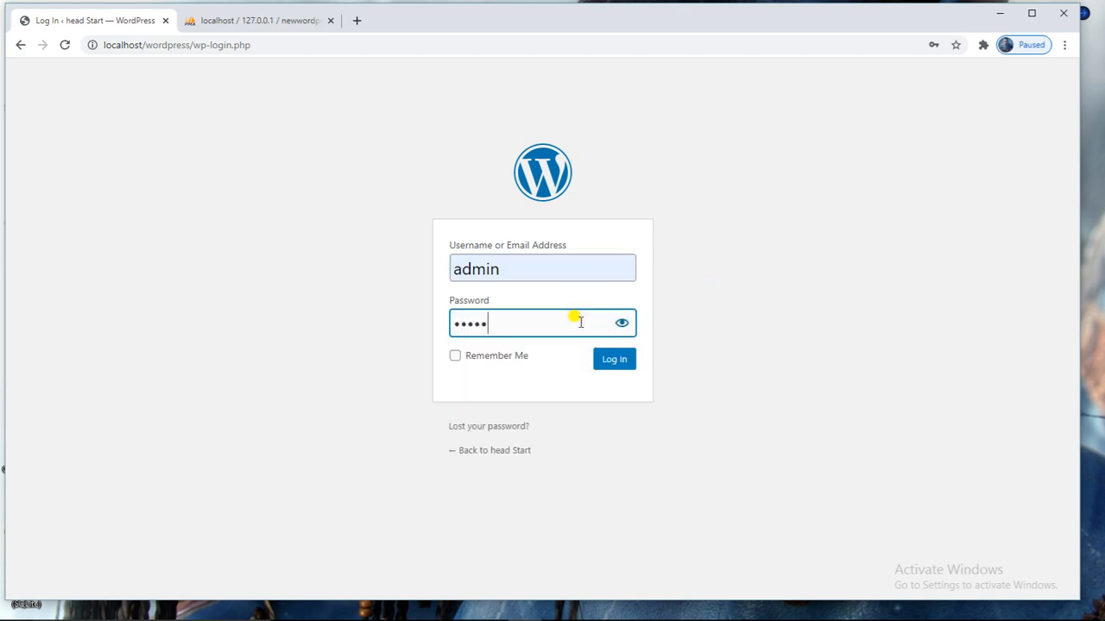
{"action": "type", "text": "12345"}
{"action": "left_click", "coordinate": [622, 324]}
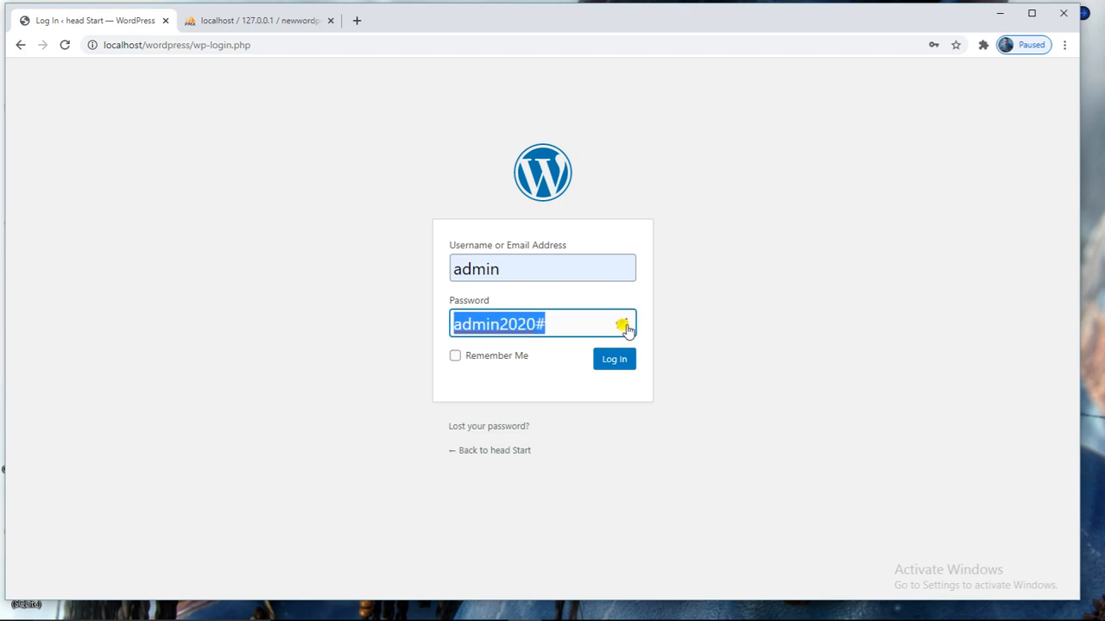
{"action": "left_click", "coordinate": [622, 325]}
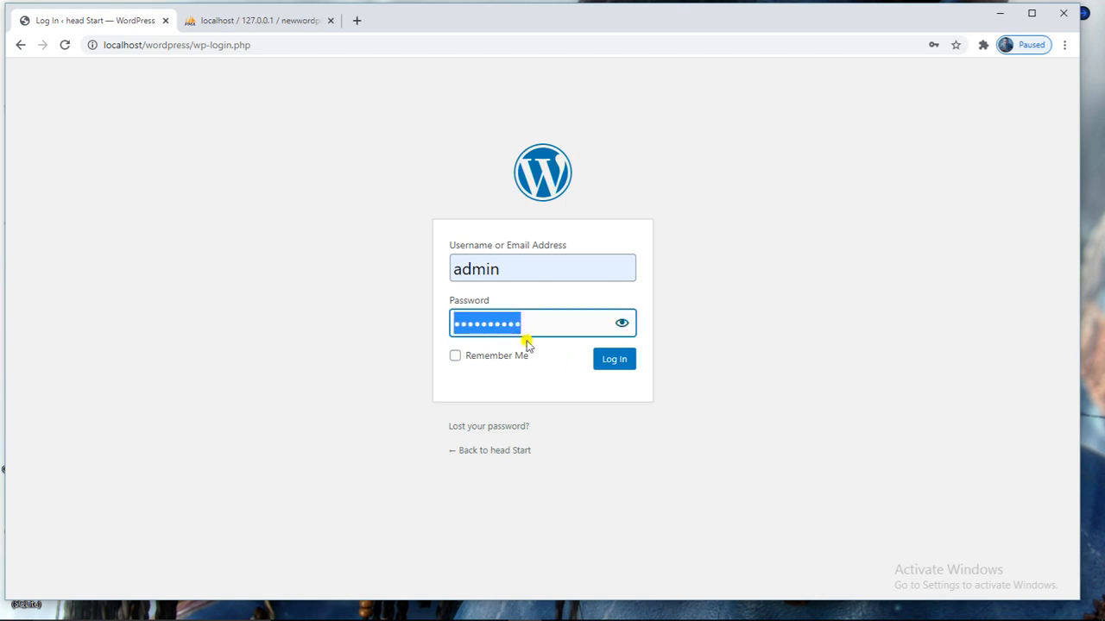
{"action": "left_click", "coordinate": [456, 356]}
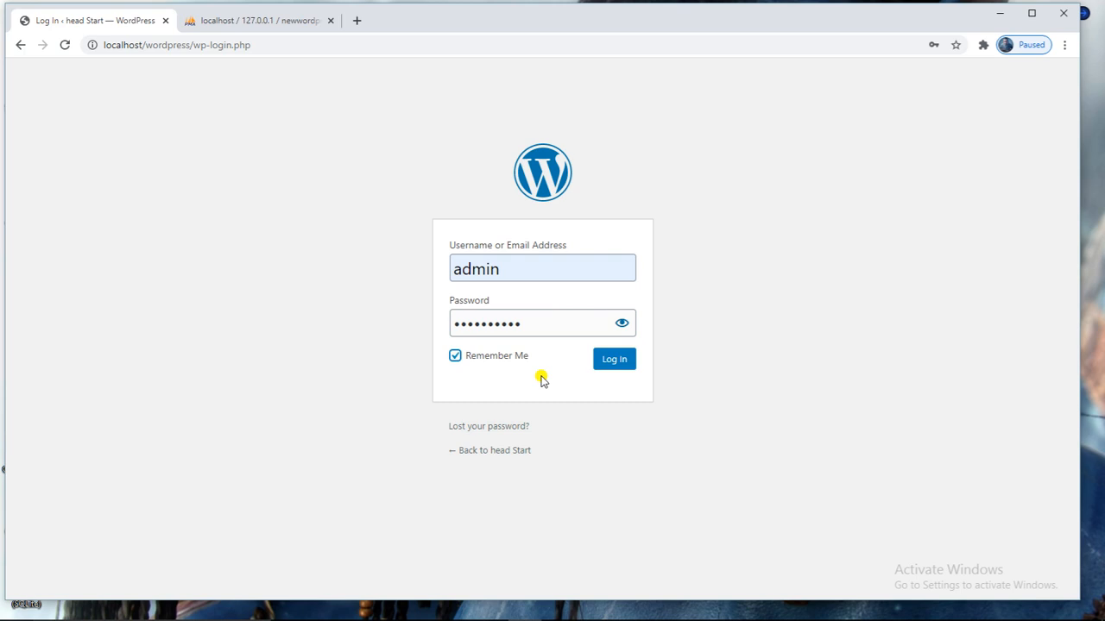
{"action": "left_click", "coordinate": [604, 367]}
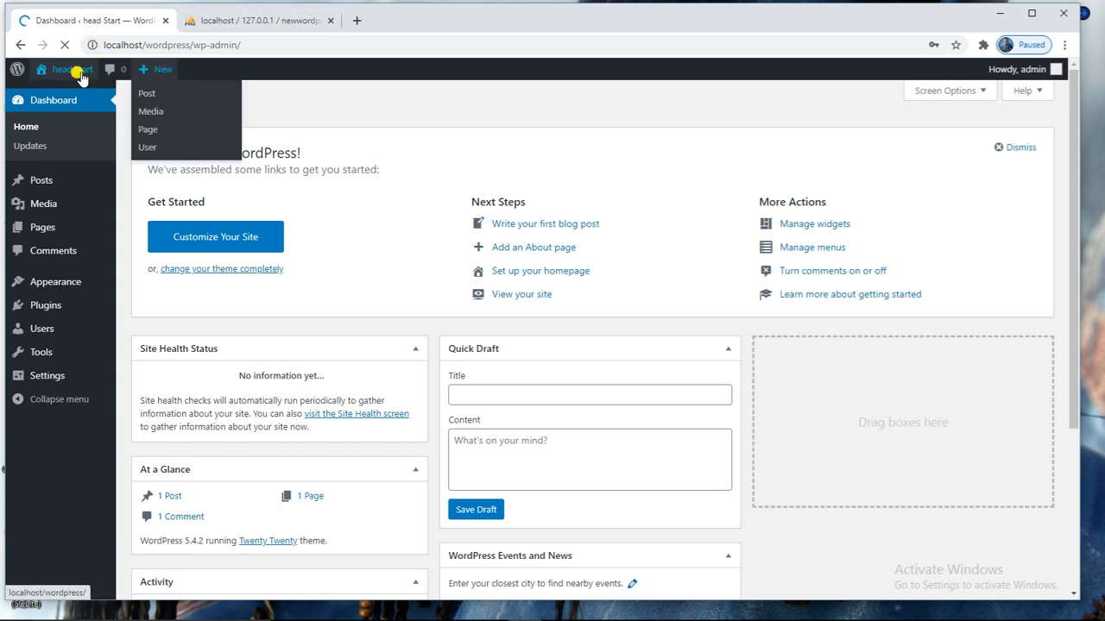
Open Visit Site in a new tab, browse the Hello world! page, then return to the Dashboard.
{"action": "mouse_move", "coordinate": [74, 73]}
{"action": "right_click", "coordinate": [65, 100]}
{"action": "left_click", "coordinate": [87, 106]}
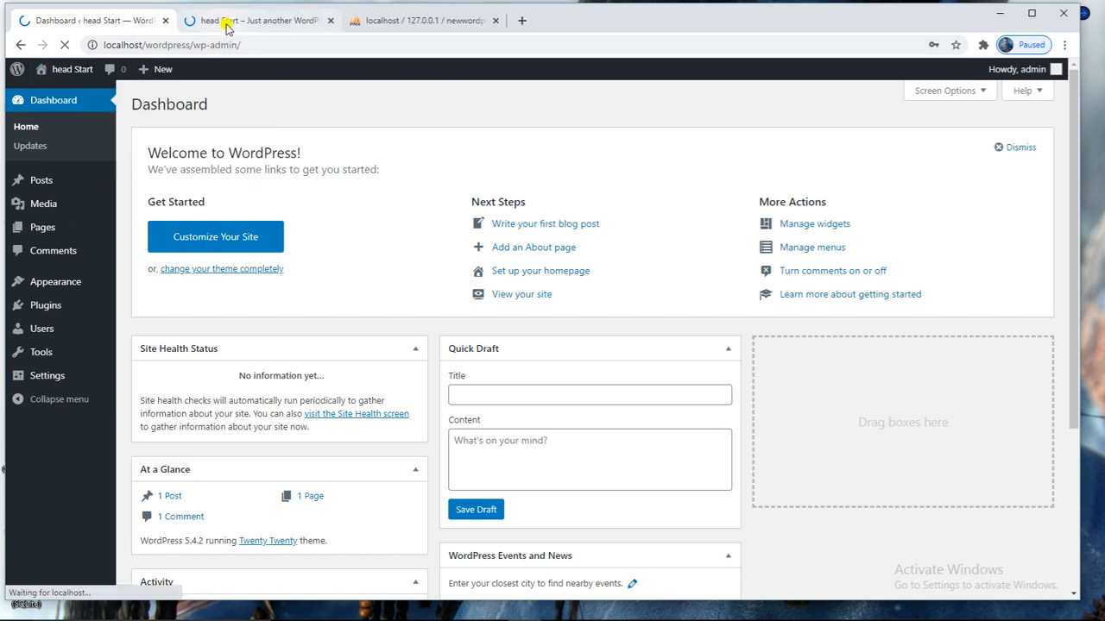
{"action": "left_click", "coordinate": [227, 22]}
{"action": "scroll", "coordinate": [604, 194], "scroll_direction": "down", "scroll_amount": 4}
{"action": "scroll", "coordinate": [614, 192], "scroll_direction": "down", "scroll_amount": 2}
{"action": "scroll", "coordinate": [615, 191], "scroll_direction": "up", "scroll_amount": 6}
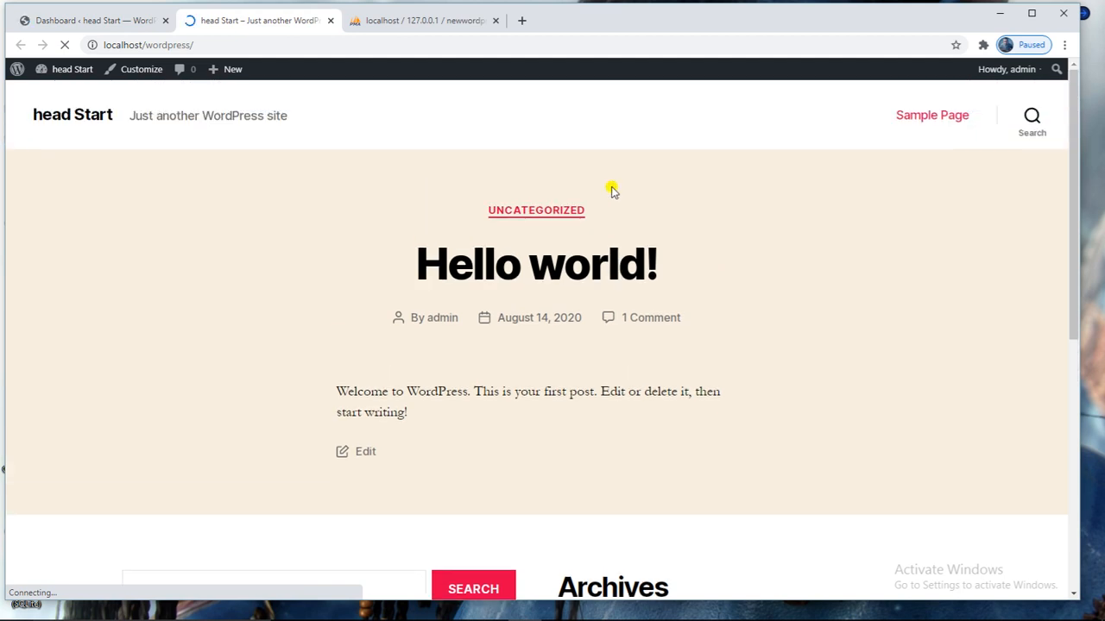
{"action": "scroll", "coordinate": [471, 186], "scroll_direction": "down", "scroll_amount": 5}
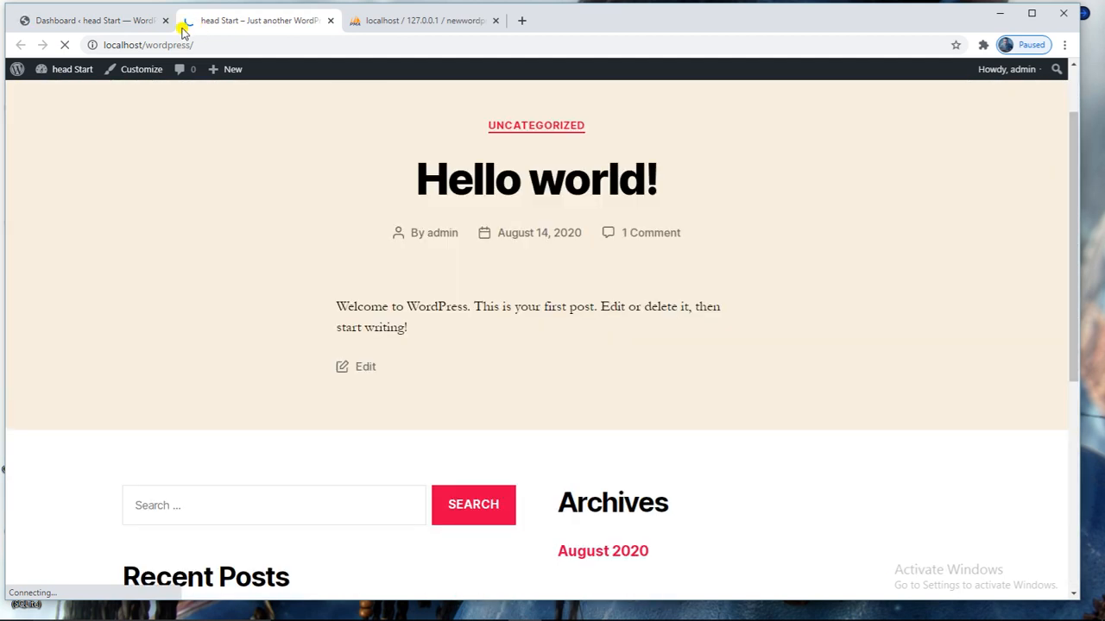
{"action": "left_click", "coordinate": [151, 21]}
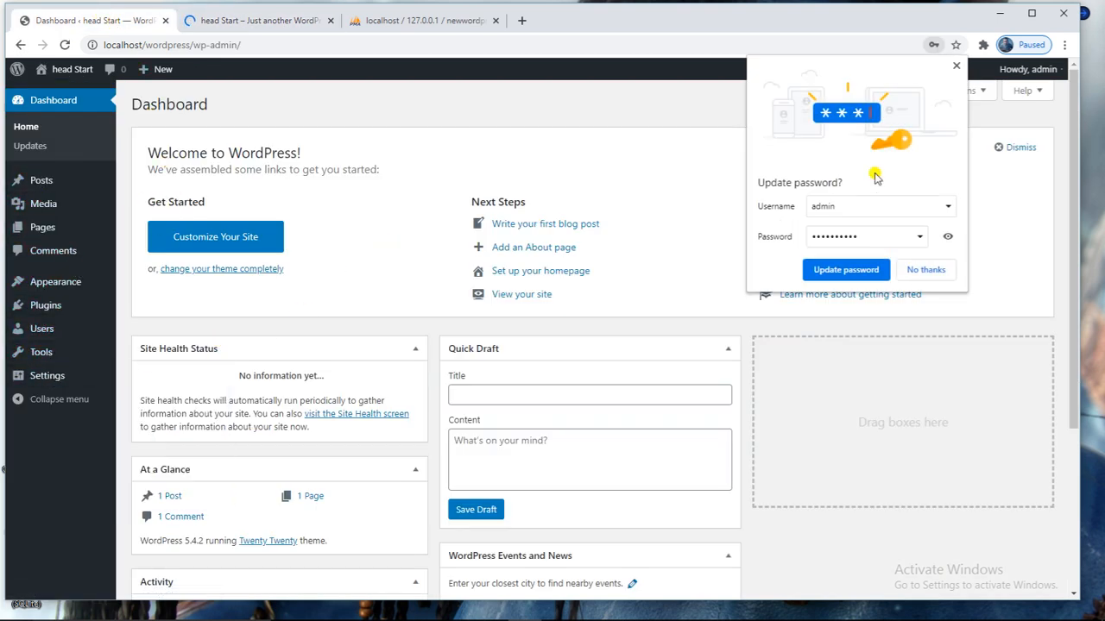
{"action": "left_click", "coordinate": [956, 67]}
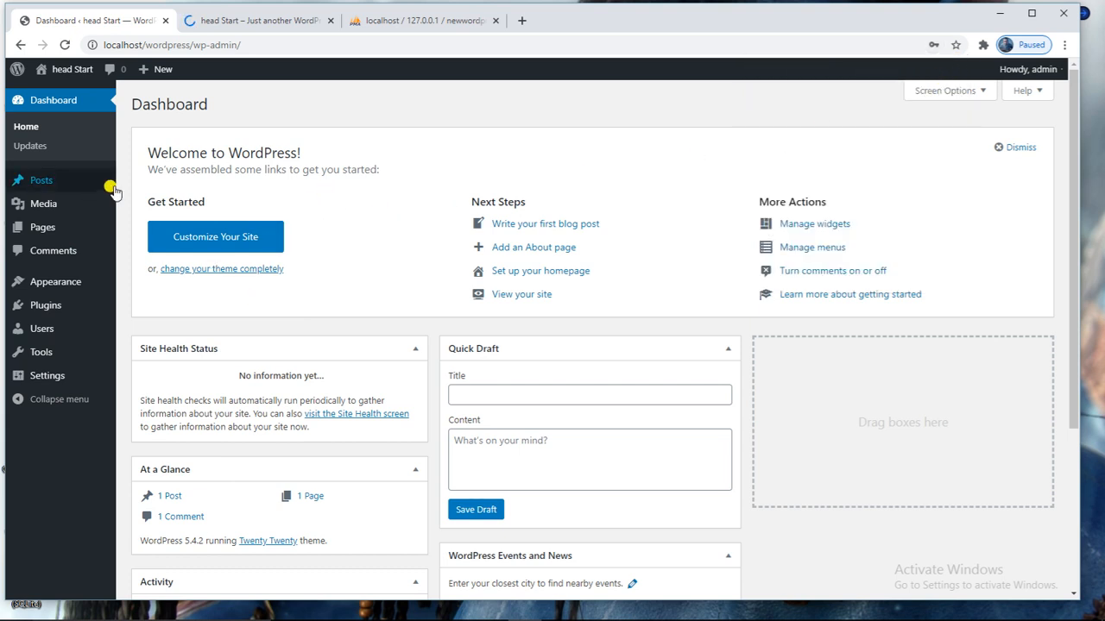